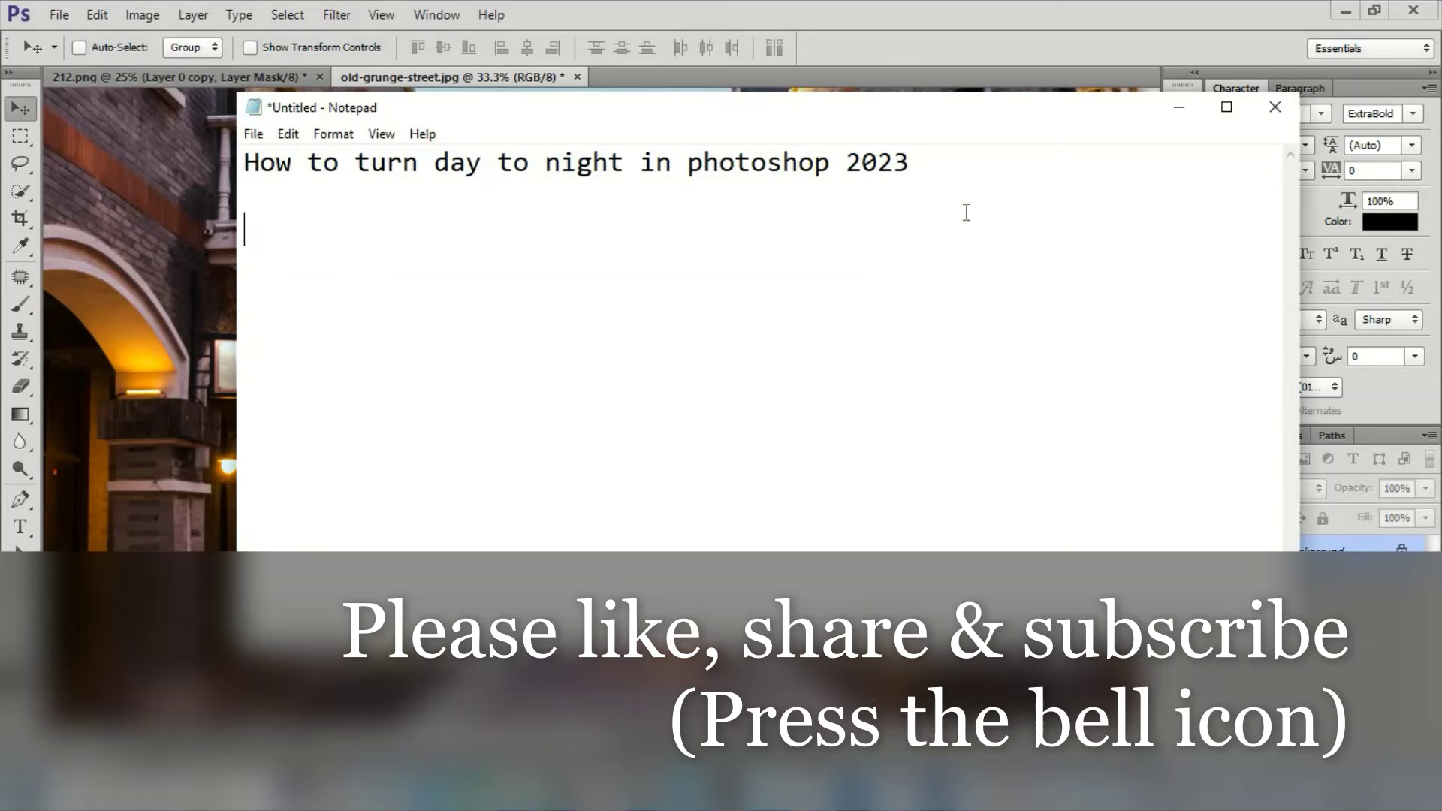
Edit the title line in the Notepad note, then close Notepad.
key(ctrl+a)
click(991, 181)
drag(991, 180, 263, 162)
click(965, 172)
text(tarted)
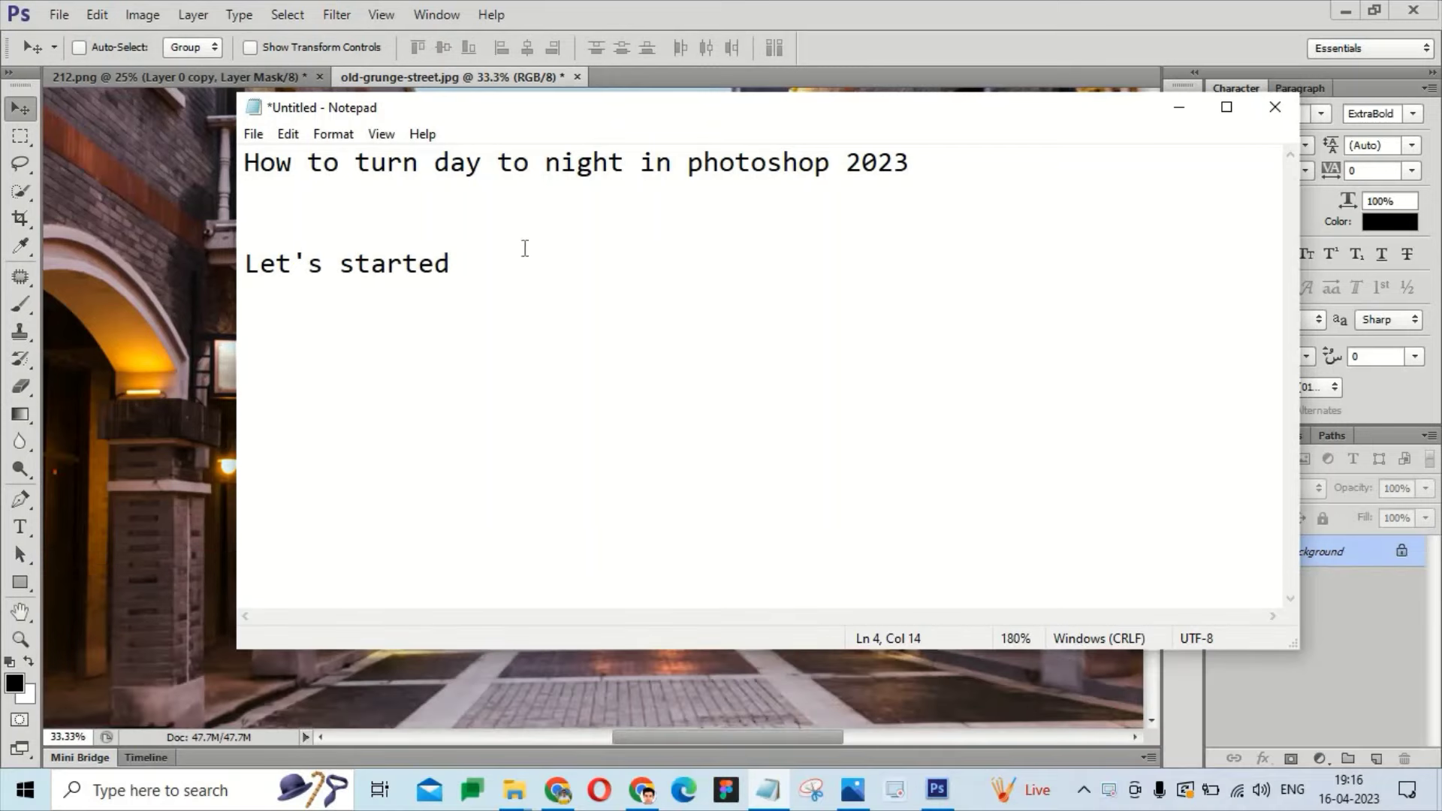
click(135, 279)
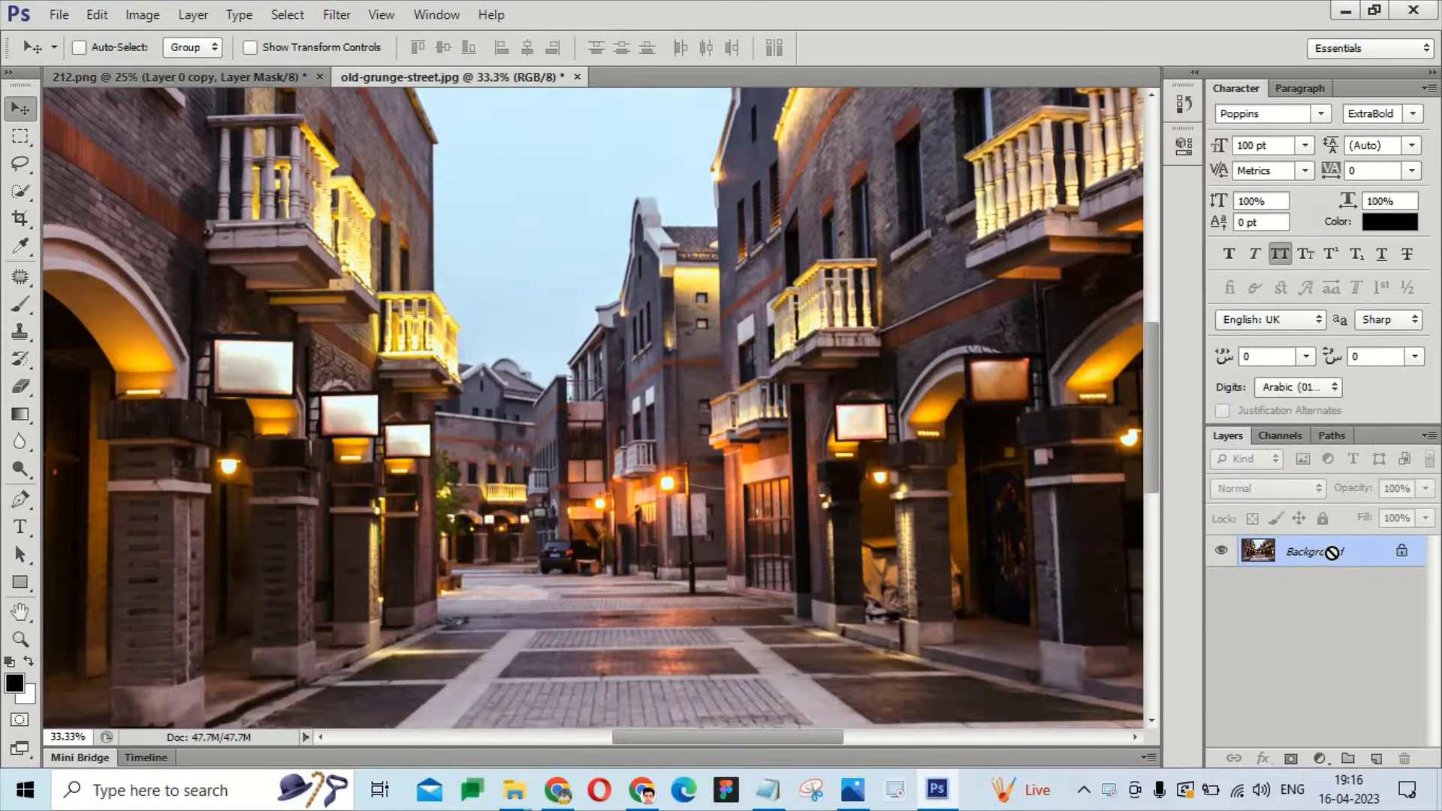
Duplicate the photo layer and add a NightFromDay.CUBE Color Lookup adjustment layer.
key(ctrl+j)
click(1320, 758)
click(1288, 528)
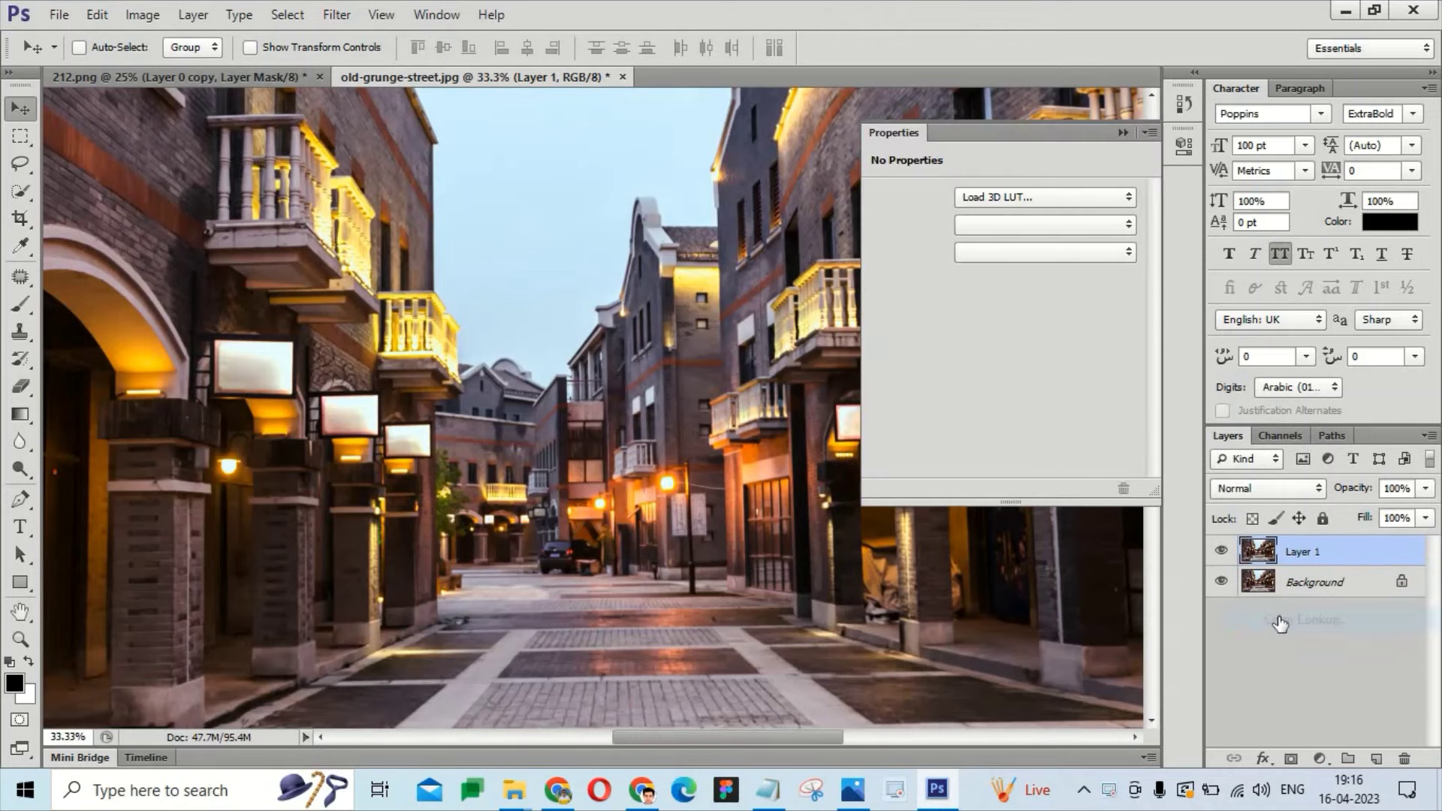
click(1110, 202)
click(1089, 585)
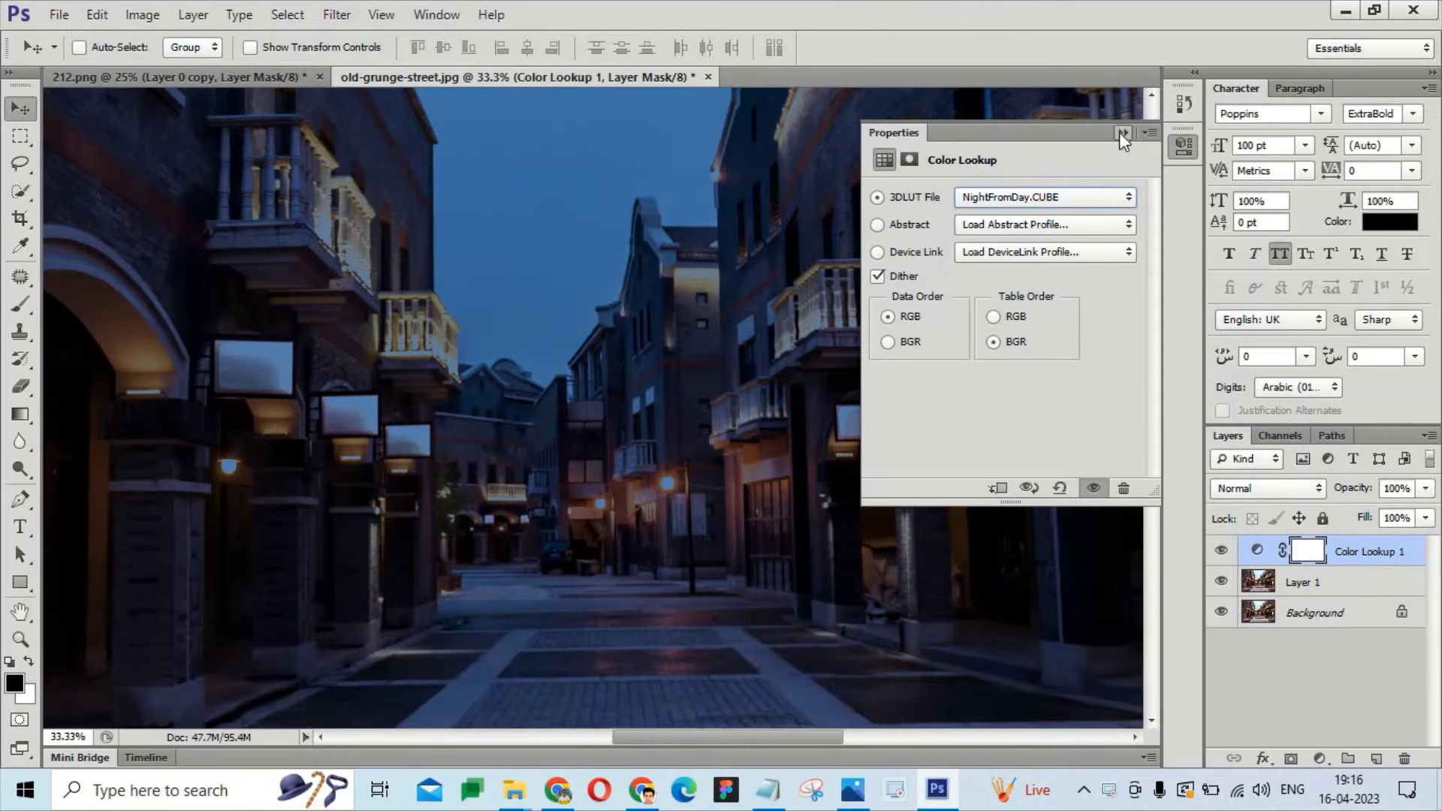
click(1122, 136)
Paint the upper-left arch glow back onto the Color Lookup mask with the Brush tool.
click(20, 304)
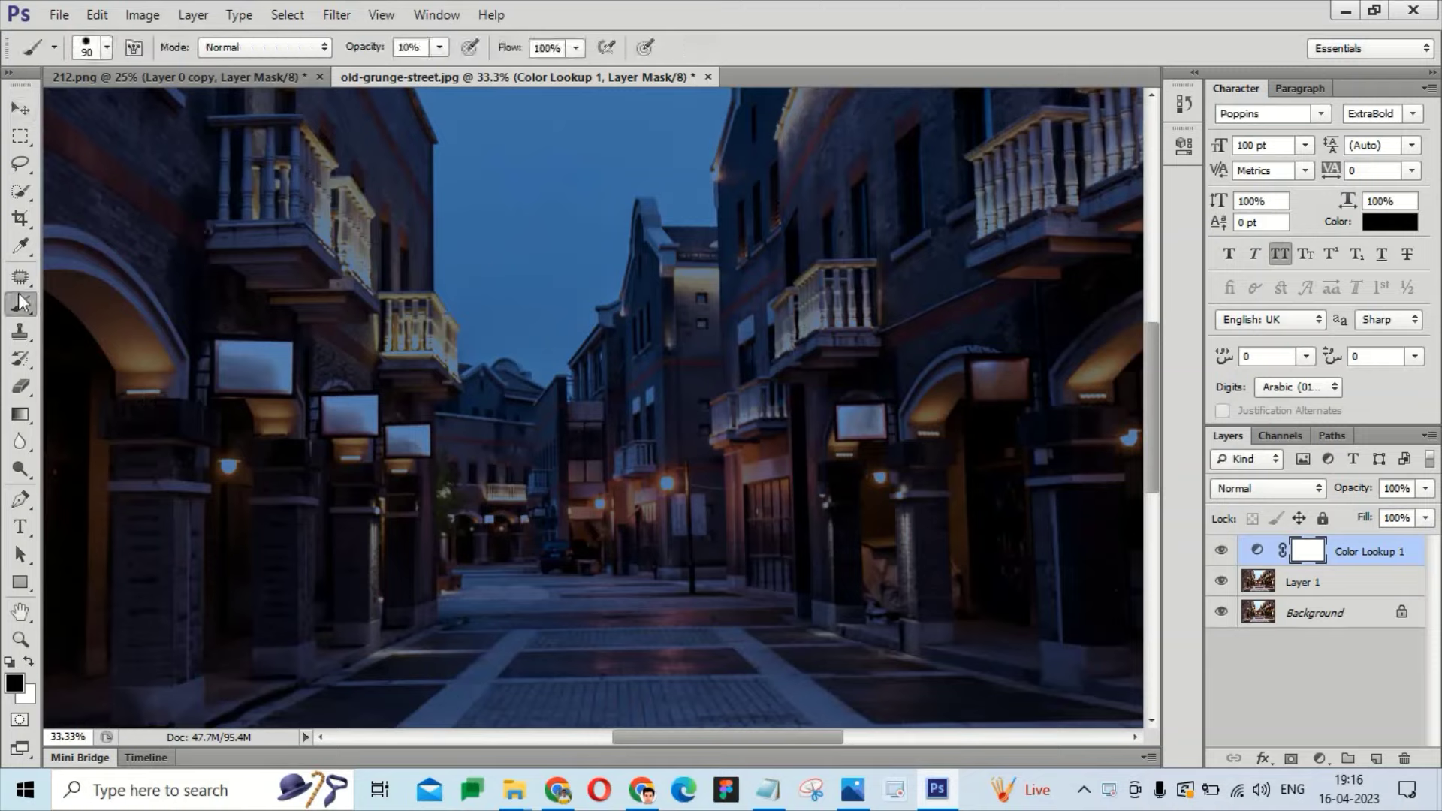
right_click(21, 304)
click(113, 305)
mouse_move(142, 338)
mouse_down()
mouse_move(126, 361)
mouse_move(126, 335)
mouse_move(155, 313)
mouse_up()
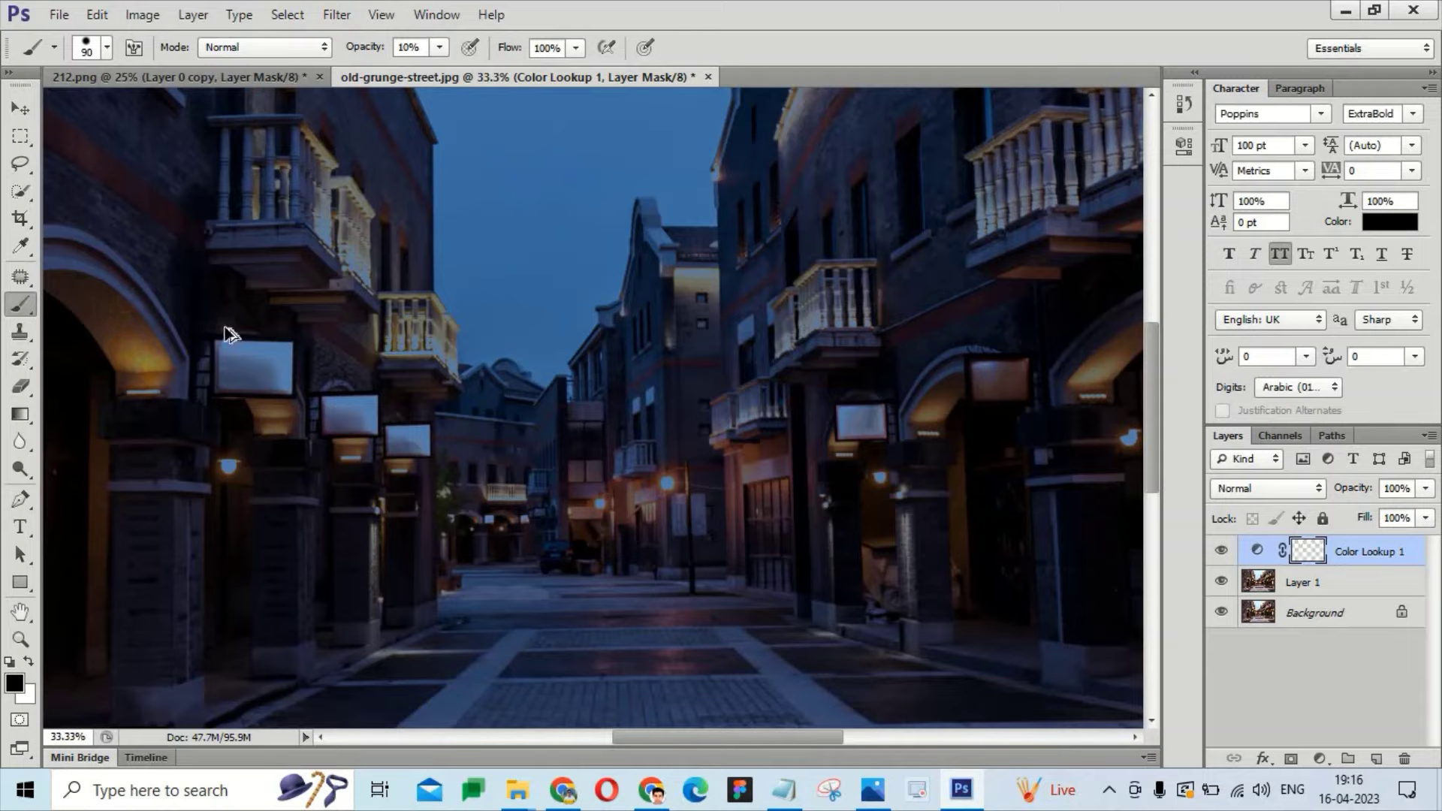
Set the brush to 236 px with a soft, low hardness.
click(82, 48)
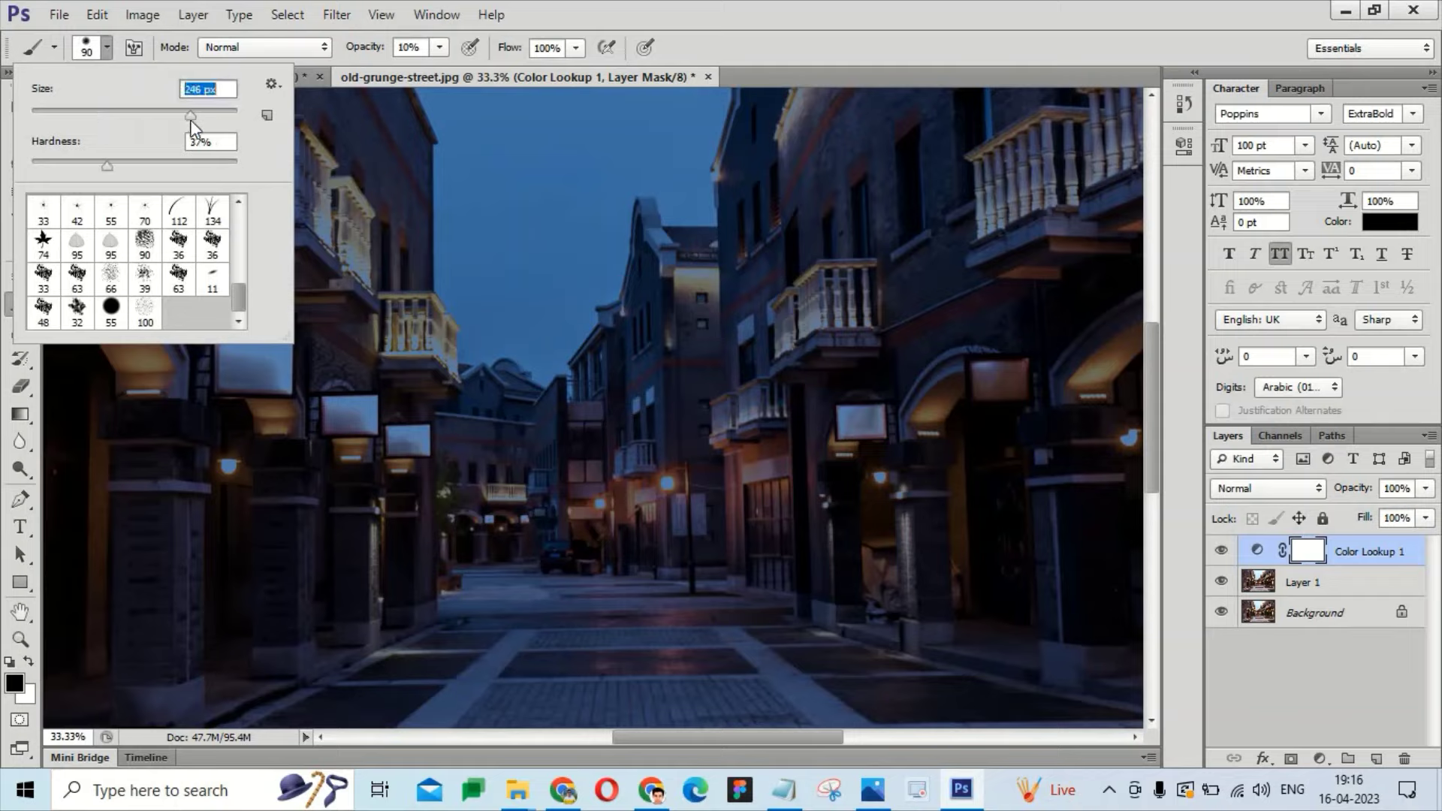
drag(191, 119, 188, 119)
drag(107, 166, 73, 174)
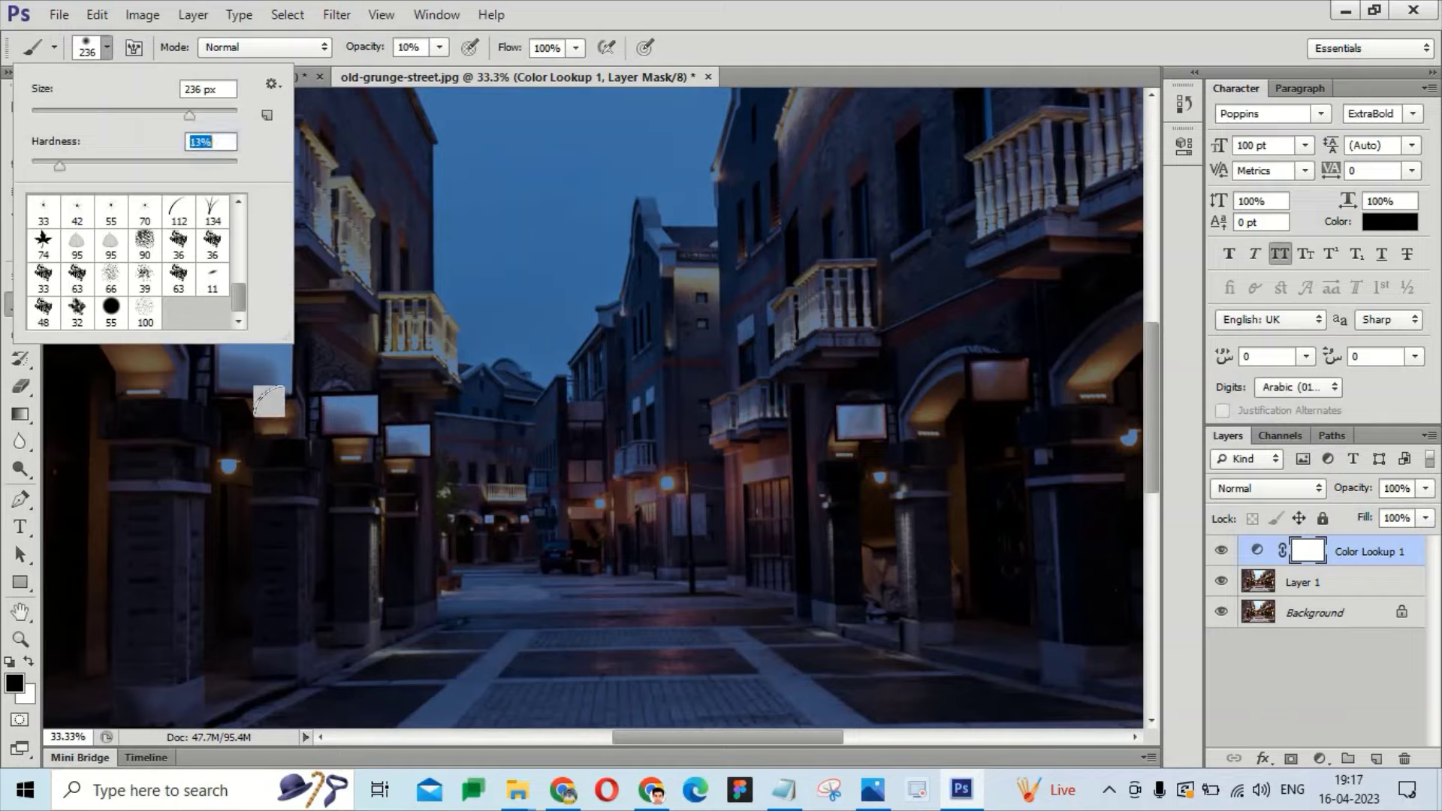
key(Return)
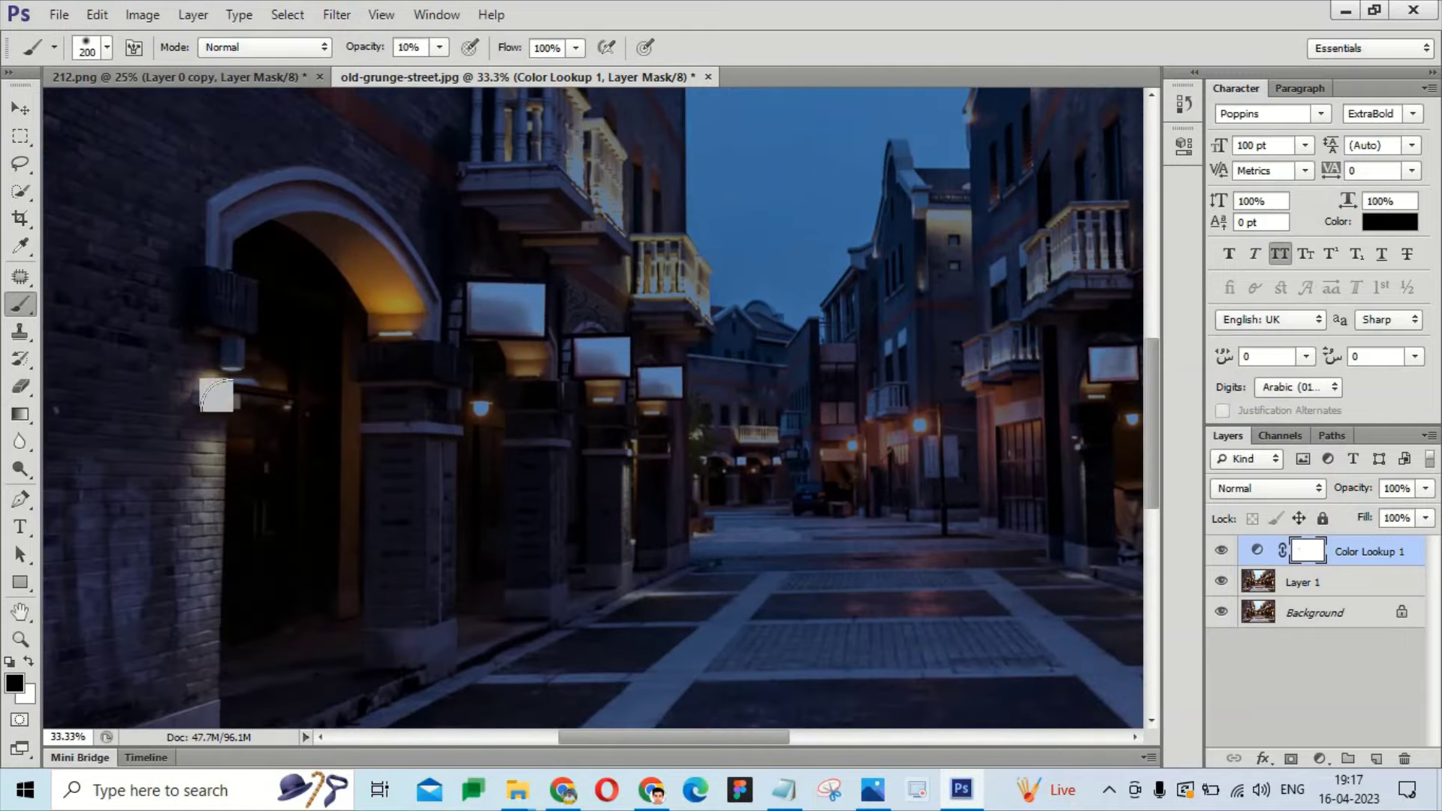
Paint warm light back onto the lower-left wall and pavement edge, then shrink the brush.
drag(199, 600, 290, 360)
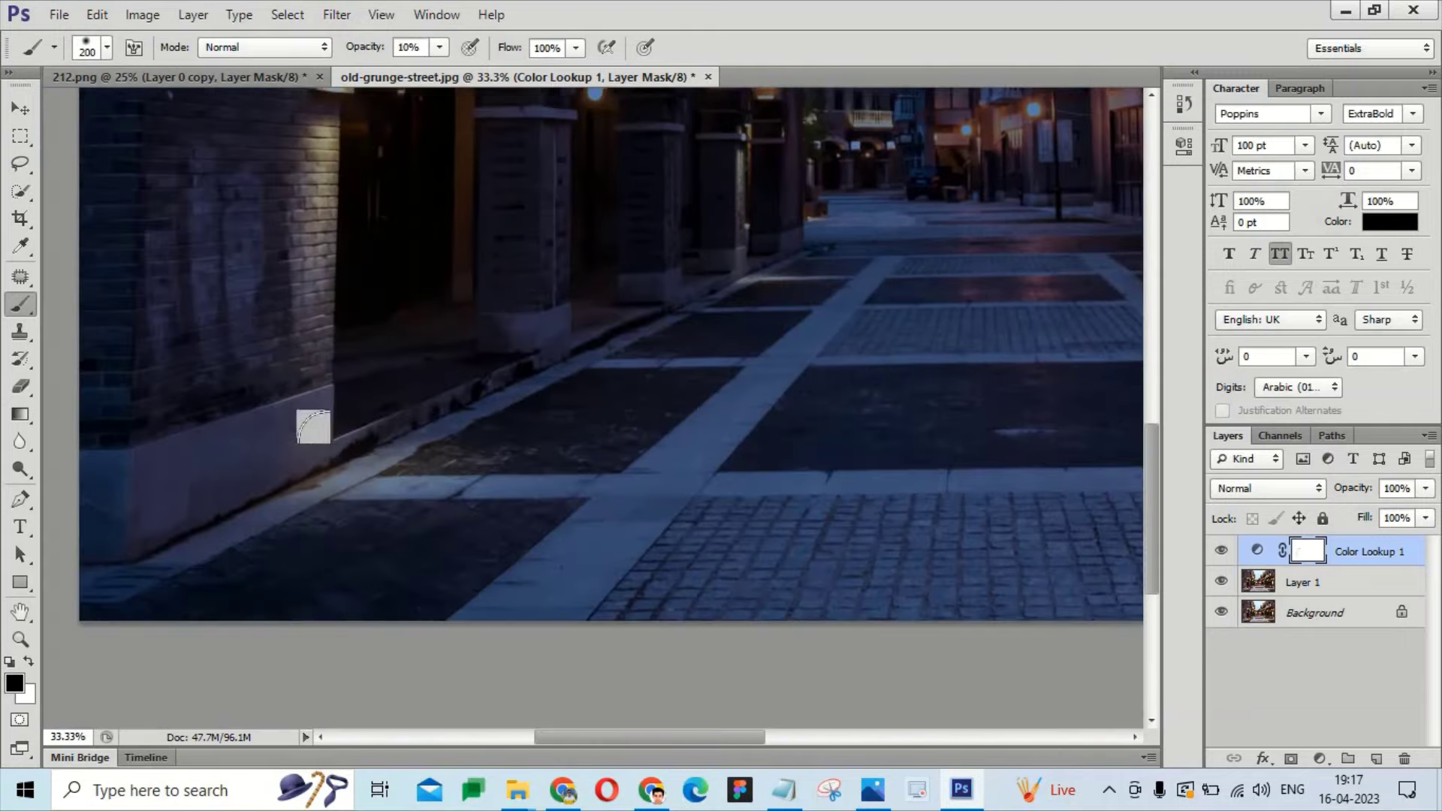
mouse_move(312, 422)
mouse_down()
mouse_move(325, 361)
mouse_move(331, 460)
mouse_move(413, 471)
mouse_up()
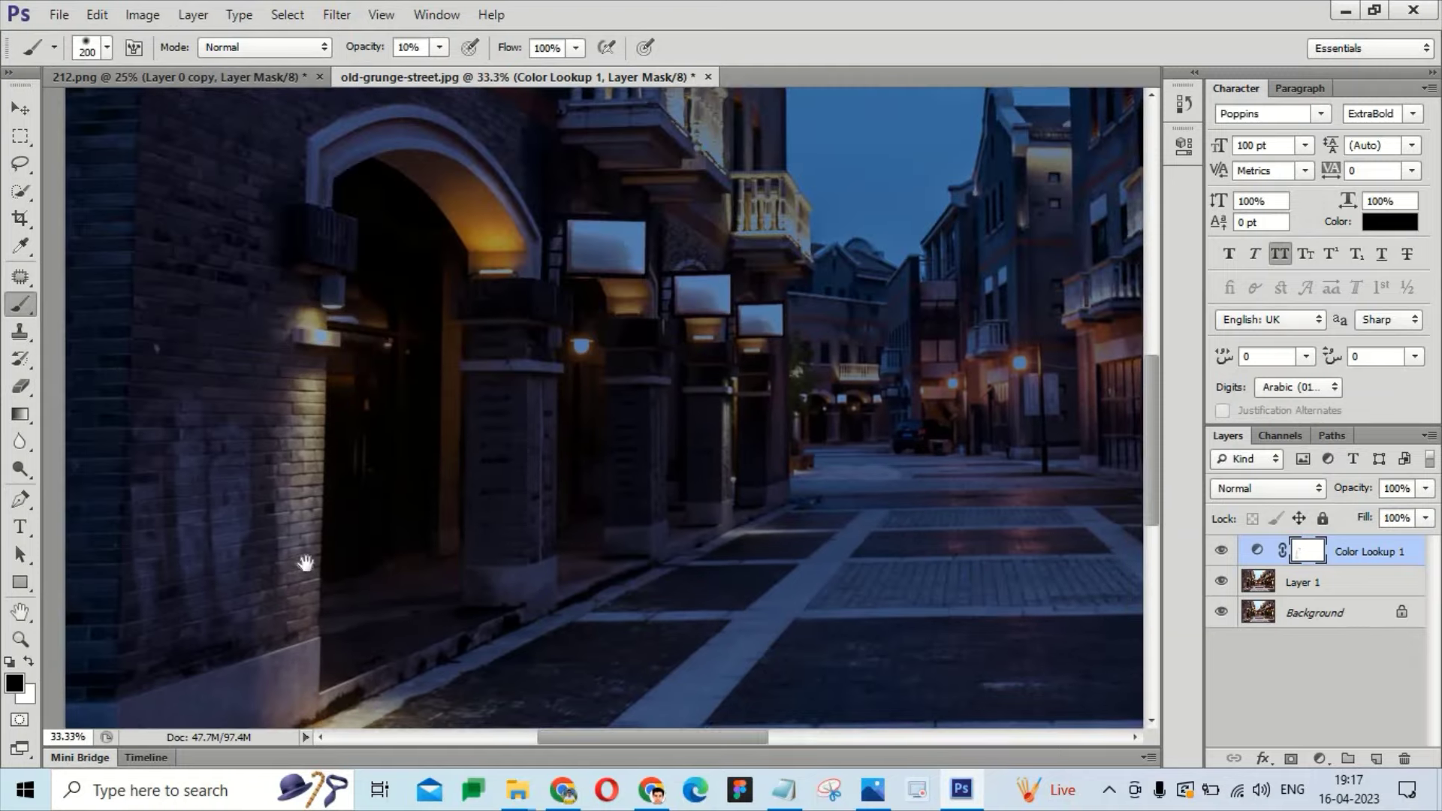
mouse_move(316, 307)
mouse_down()
mouse_move(305, 533)
mouse_move(308, 410)
mouse_up()
drag(307, 463, 335, 550)
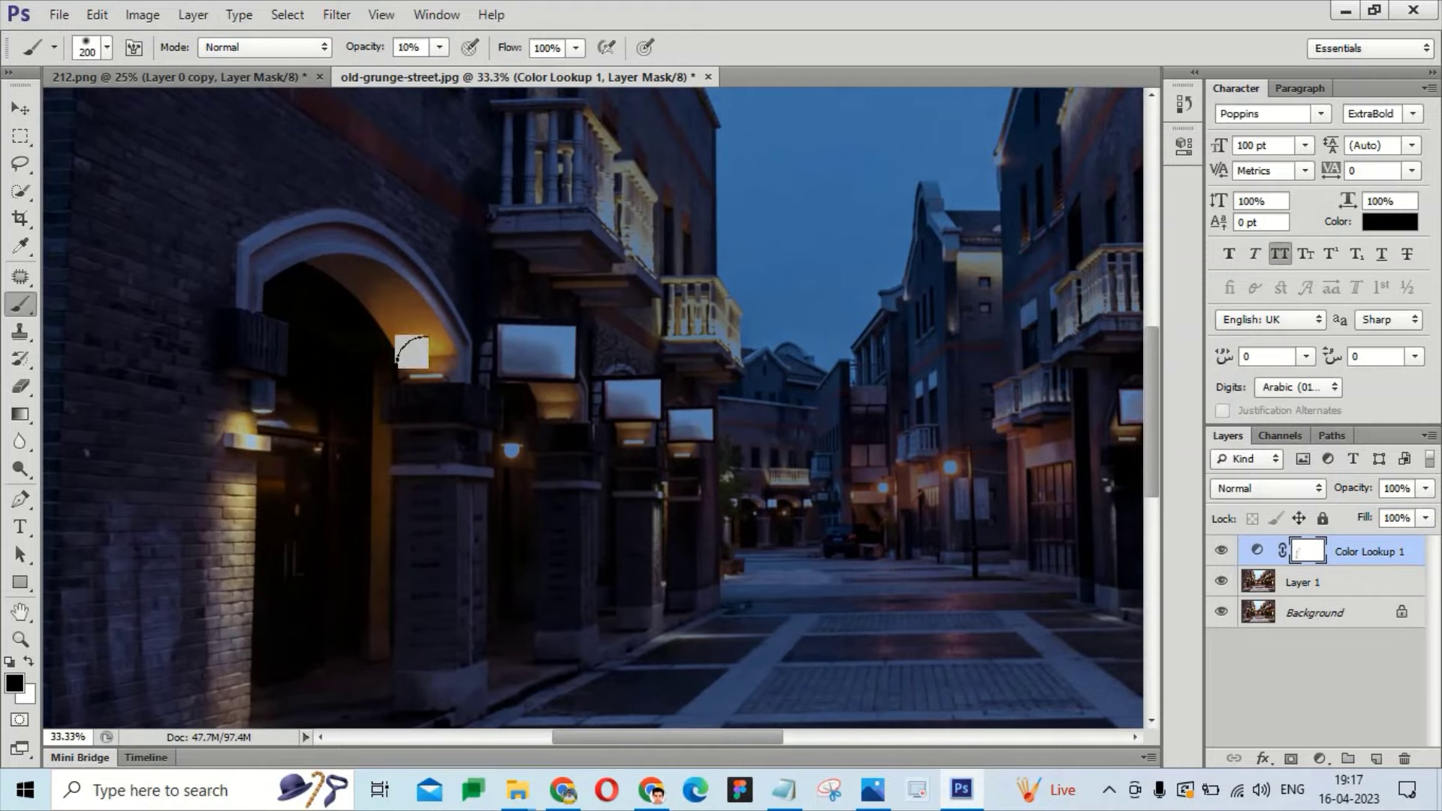
key(bracketleft)
key(bracketleft)
key(bracketleft)
key(bracketleft)
key(bracketleft)
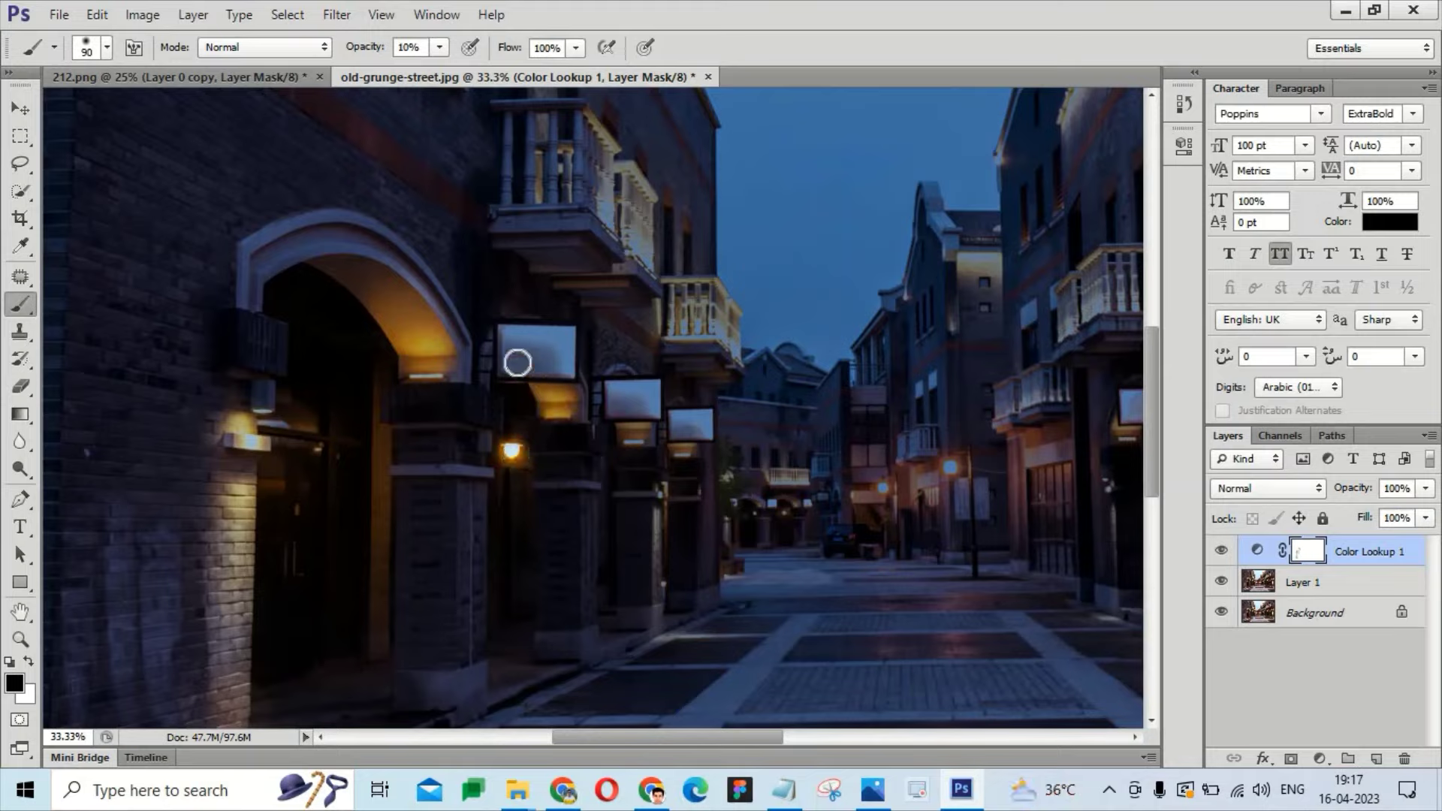
Restore the glow under the second sign and on the left balcony with a 125 brush.
drag(518, 363, 657, 443)
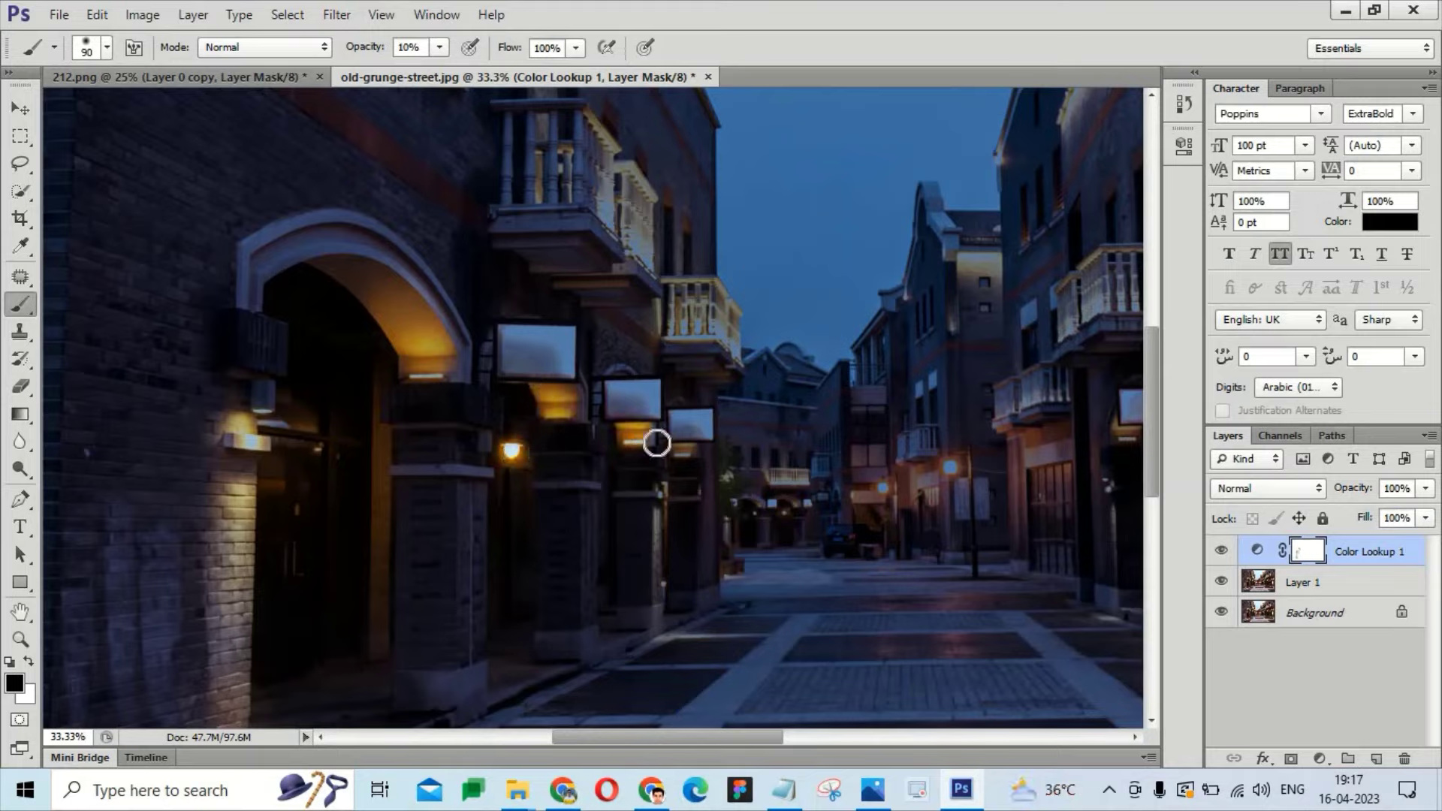
drag(570, 204, 575, 332)
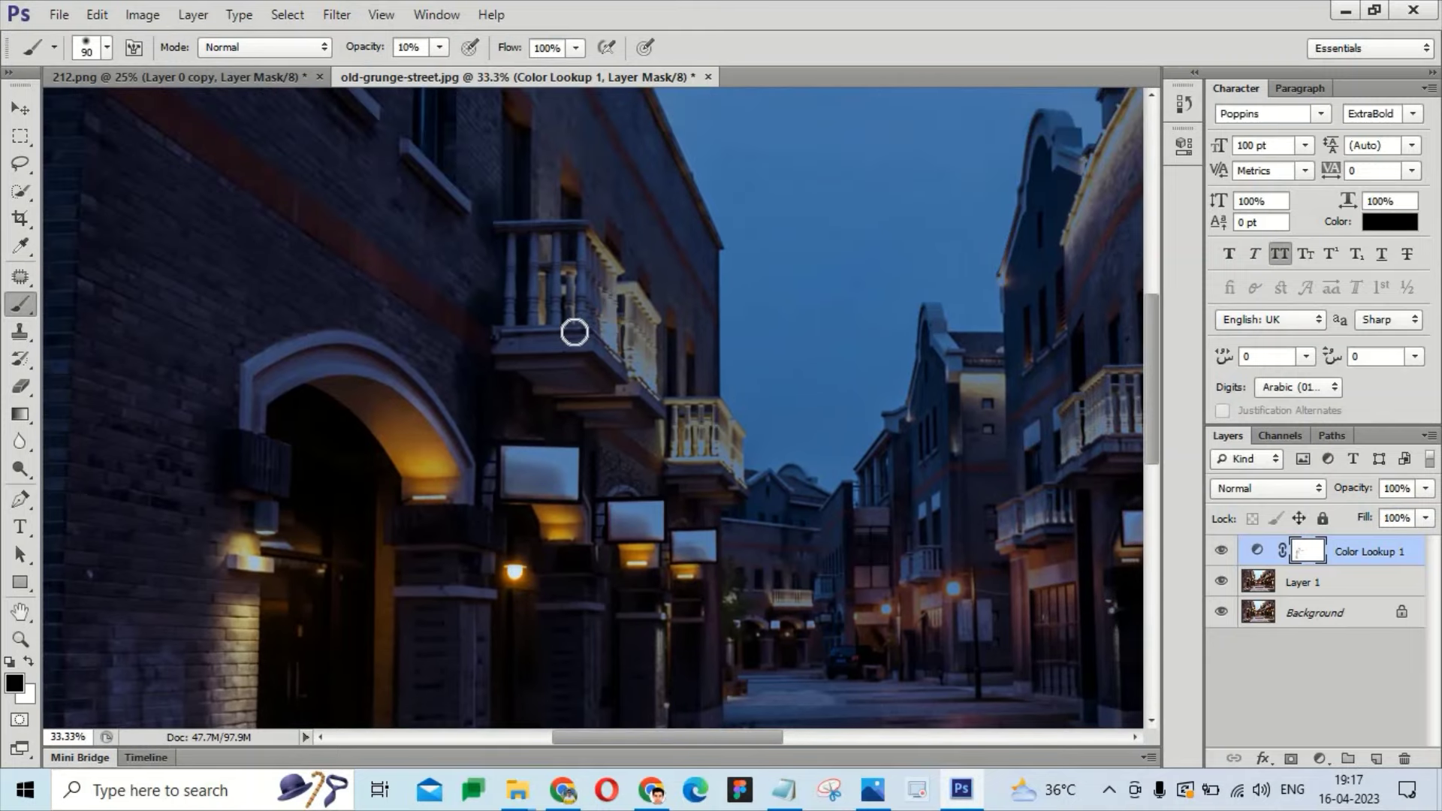
key(bracketright)
key(bracketright)
mouse_move(589, 284)
mouse_down()
mouse_move(631, 306)
mouse_move(634, 344)
mouse_up()
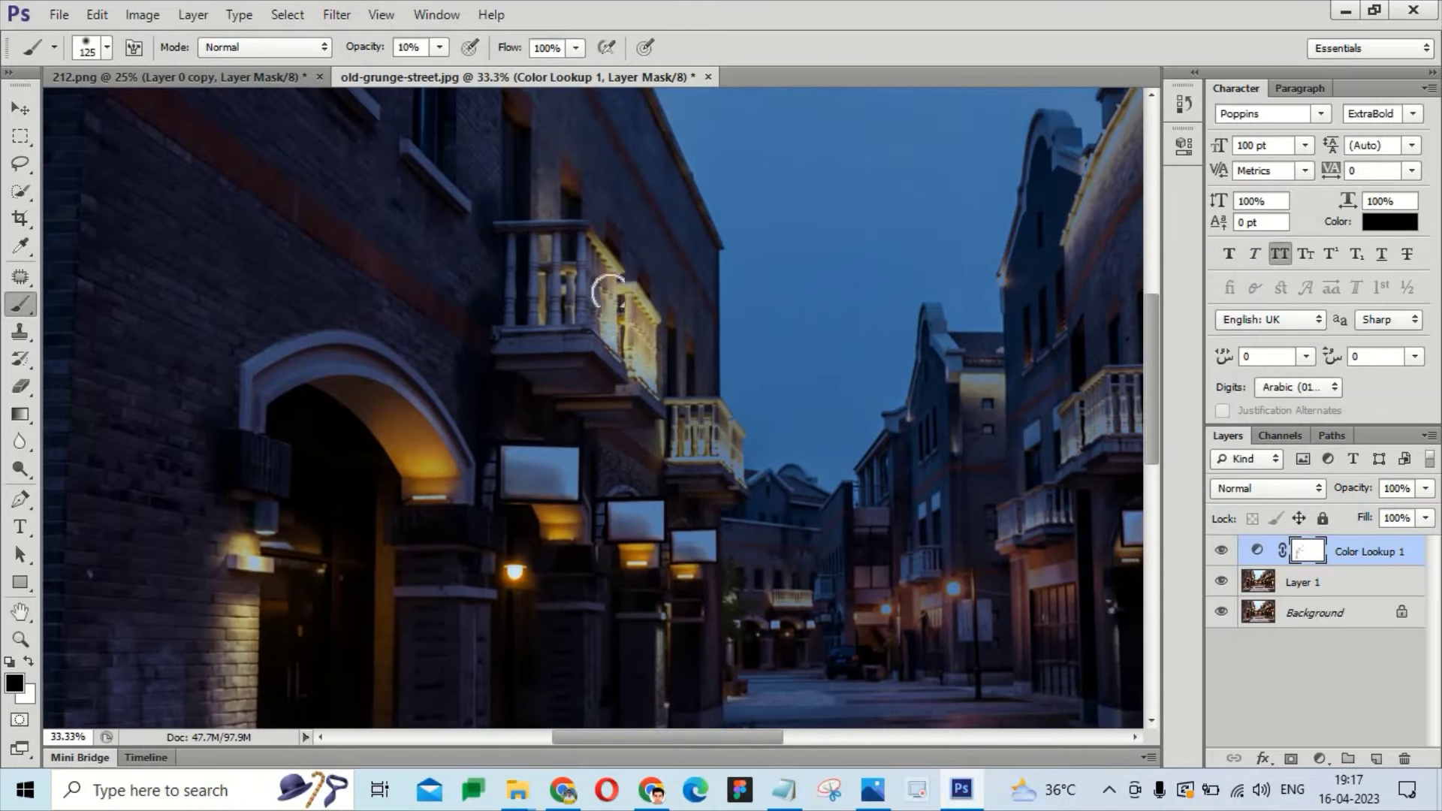
scroll(622, 357, down, 3)
scroll(541, 464, down, 2)
scroll(540, 465, right, 2)
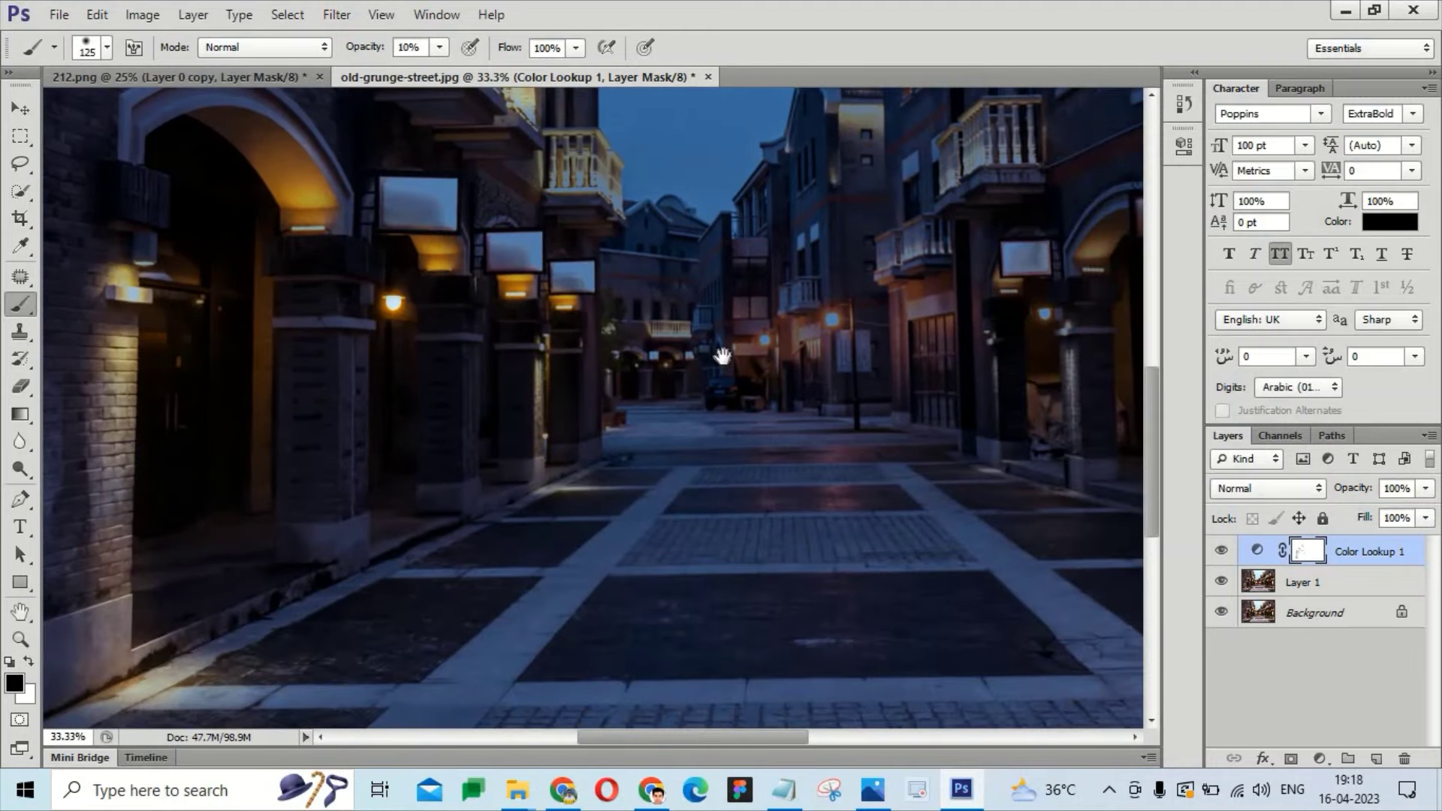
With a smaller brush, paint warm glow back onto the right doorway lamp and brick pillar.
drag(721, 355, 661, 383)
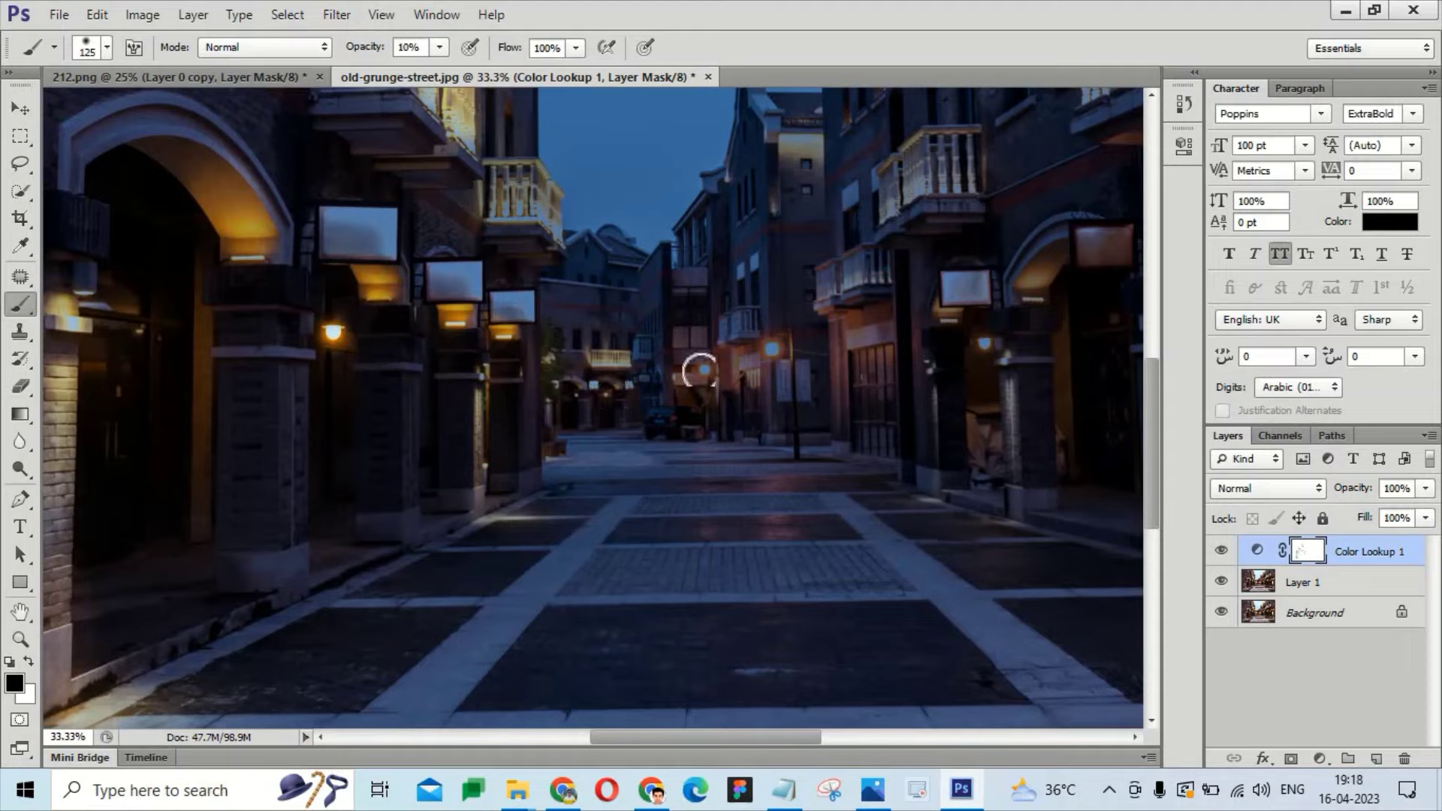
key(bracketleft)
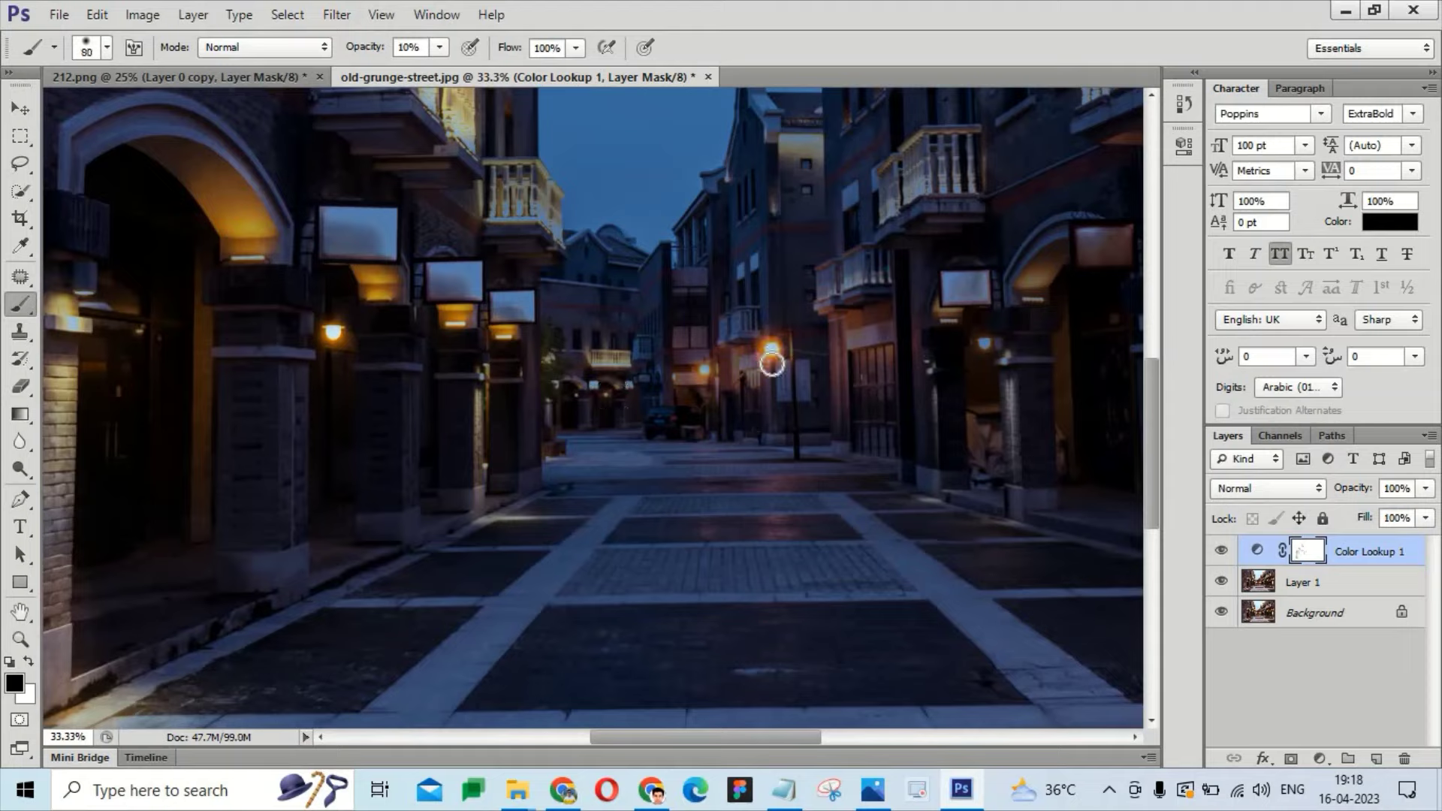
drag(778, 370, 682, 344)
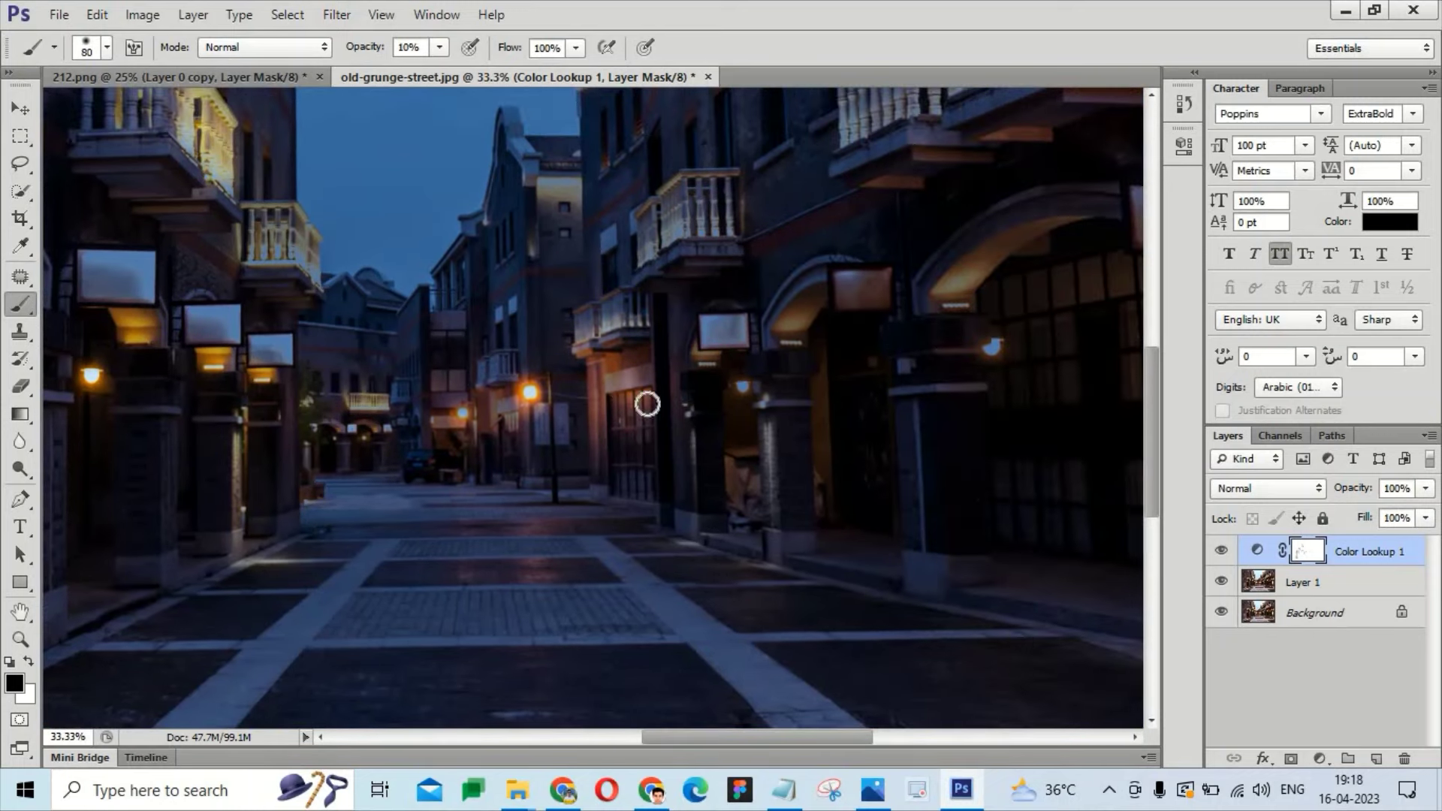
drag(739, 369, 741, 391)
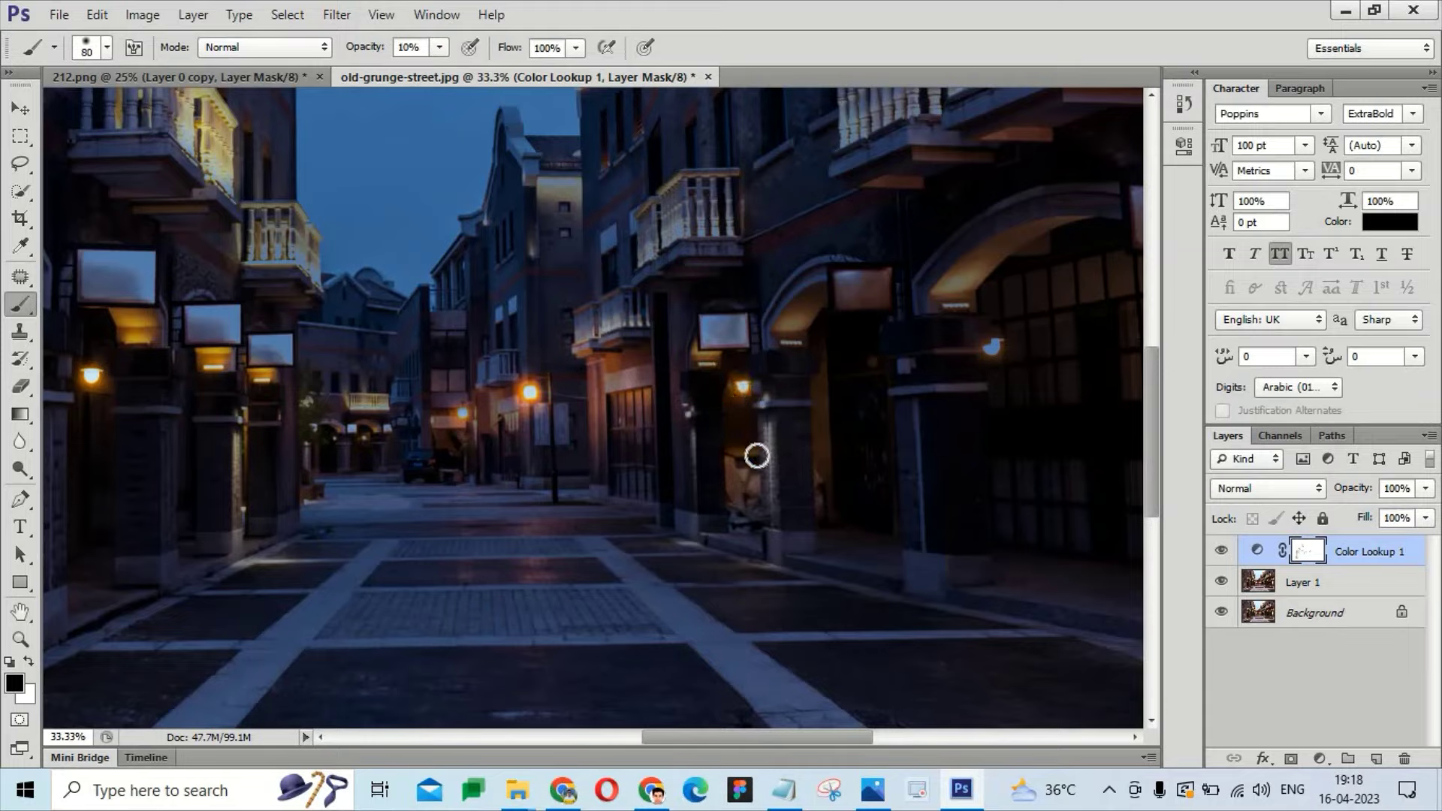
mouse_move(757, 455)
mouse_down()
mouse_move(764, 477)
mouse_move(751, 435)
mouse_move(767, 506)
mouse_move(770, 492)
mouse_up()
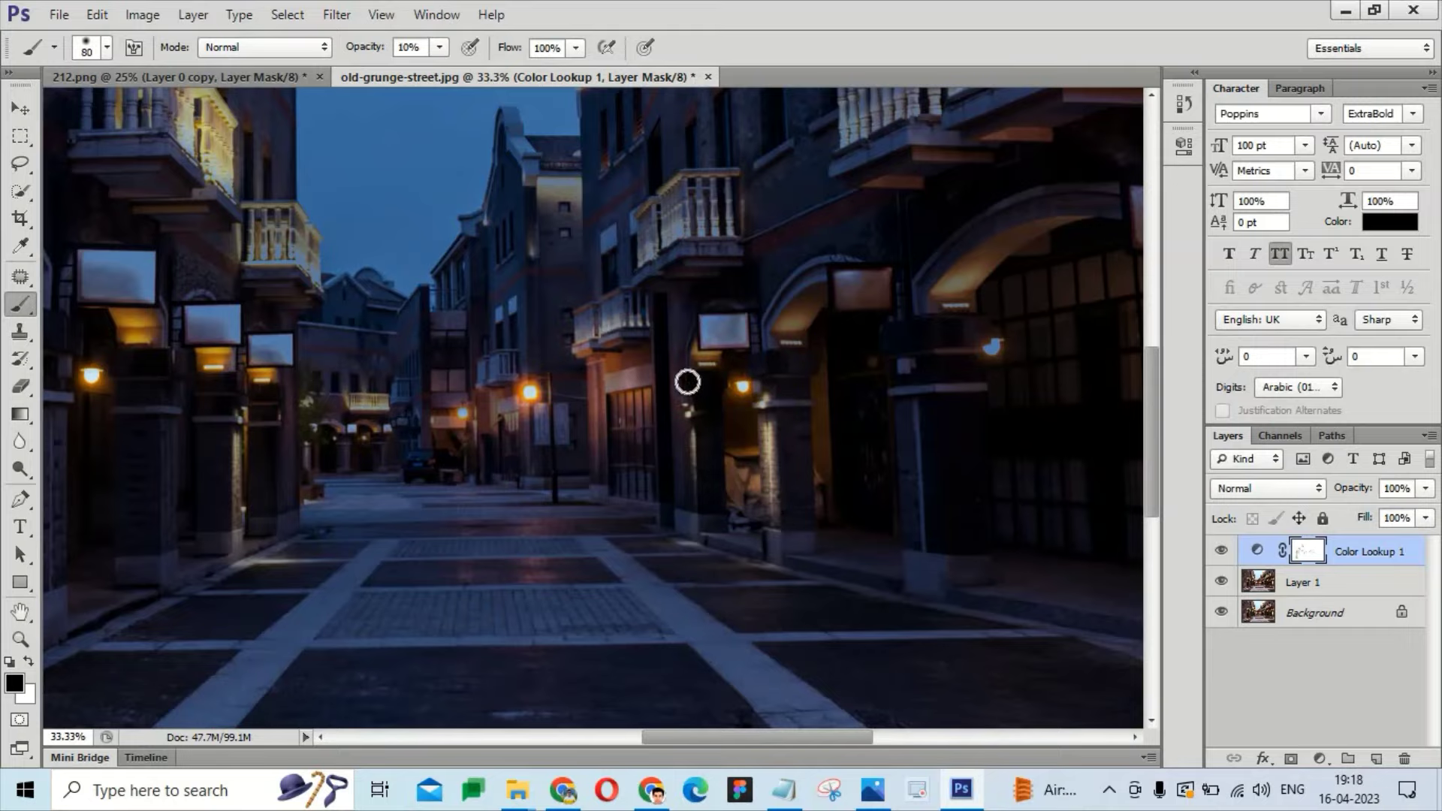
drag(873, 263, 798, 398)
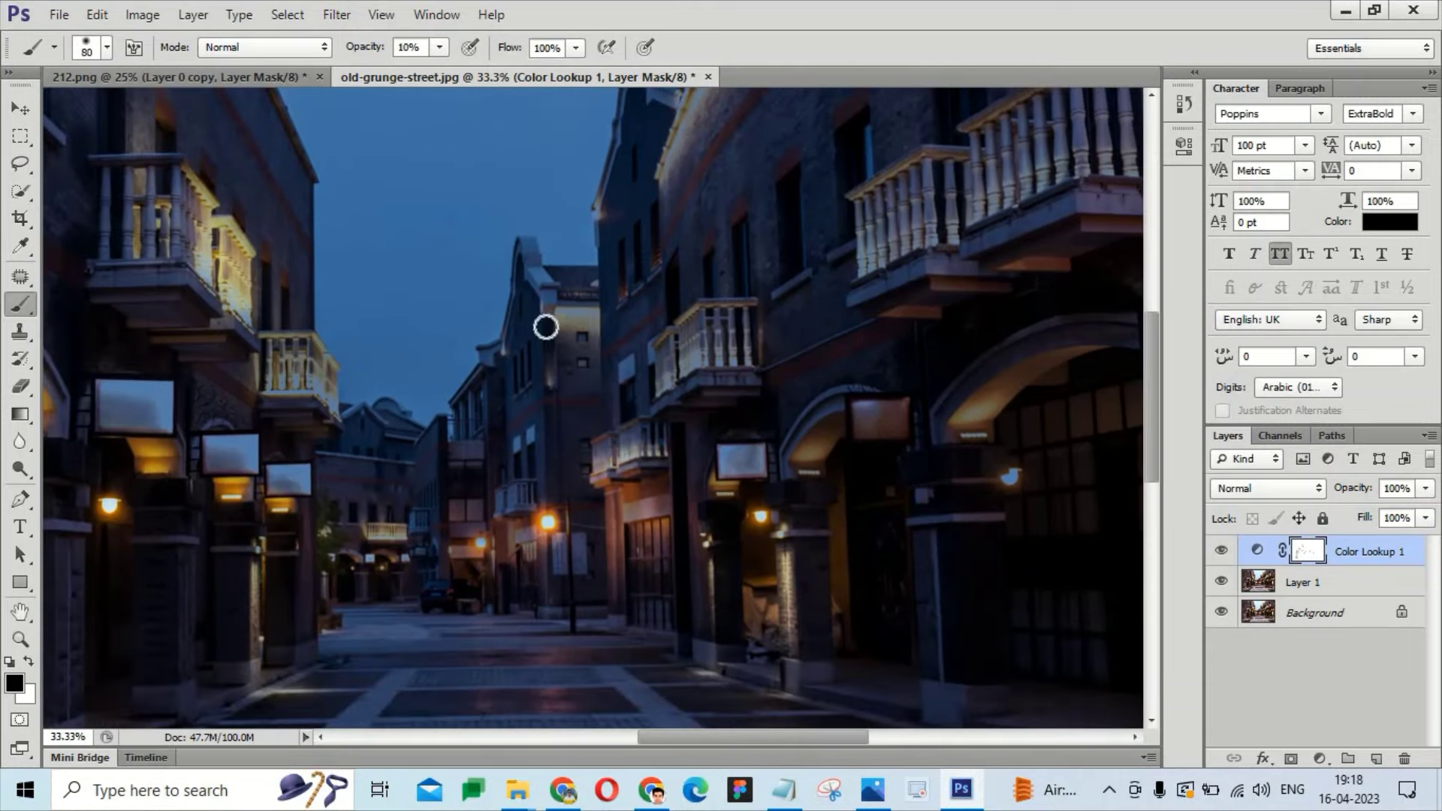
Paint warm light back onto the tower wall, balcony and the glow under the arch.
mouse_move(546, 326)
mouse_down()
mouse_move(573, 312)
mouse_move(714, 376)
mouse_move(682, 338)
mouse_move(653, 384)
mouse_move(694, 358)
mouse_move(731, 363)
mouse_move(728, 348)
mouse_up()
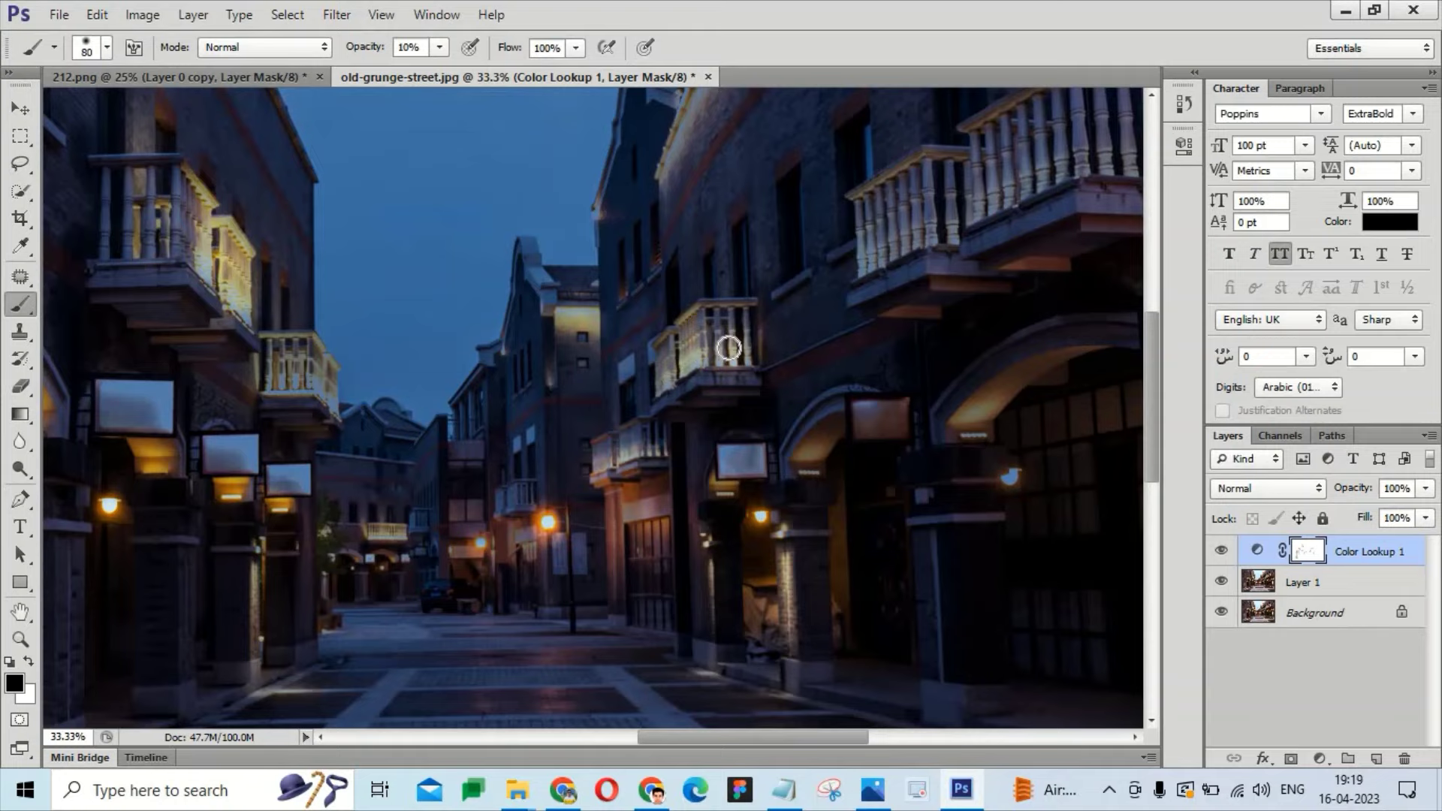
drag(968, 261, 709, 315)
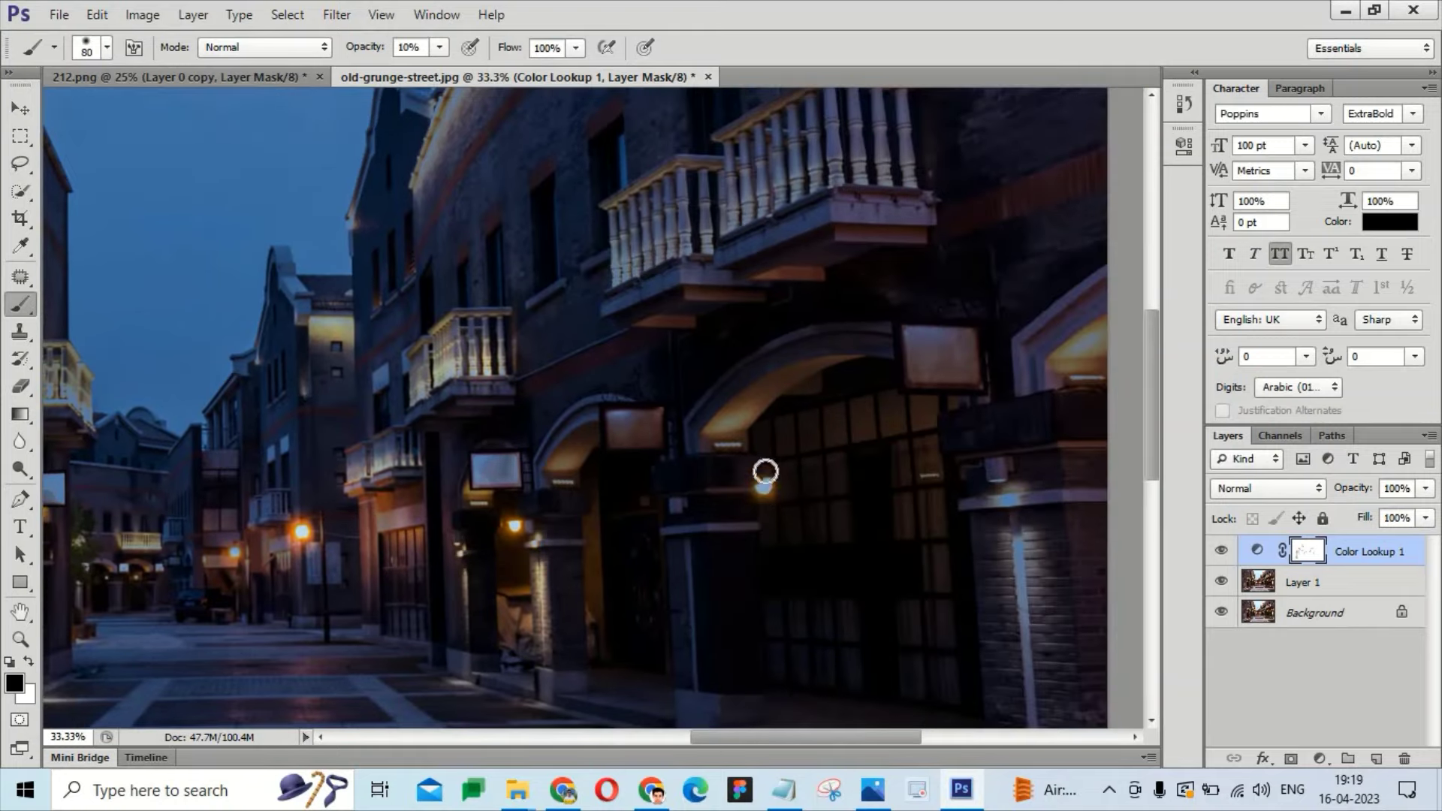
mouse_move(755, 431)
mouse_down()
mouse_move(718, 447)
mouse_move(737, 402)
mouse_up()
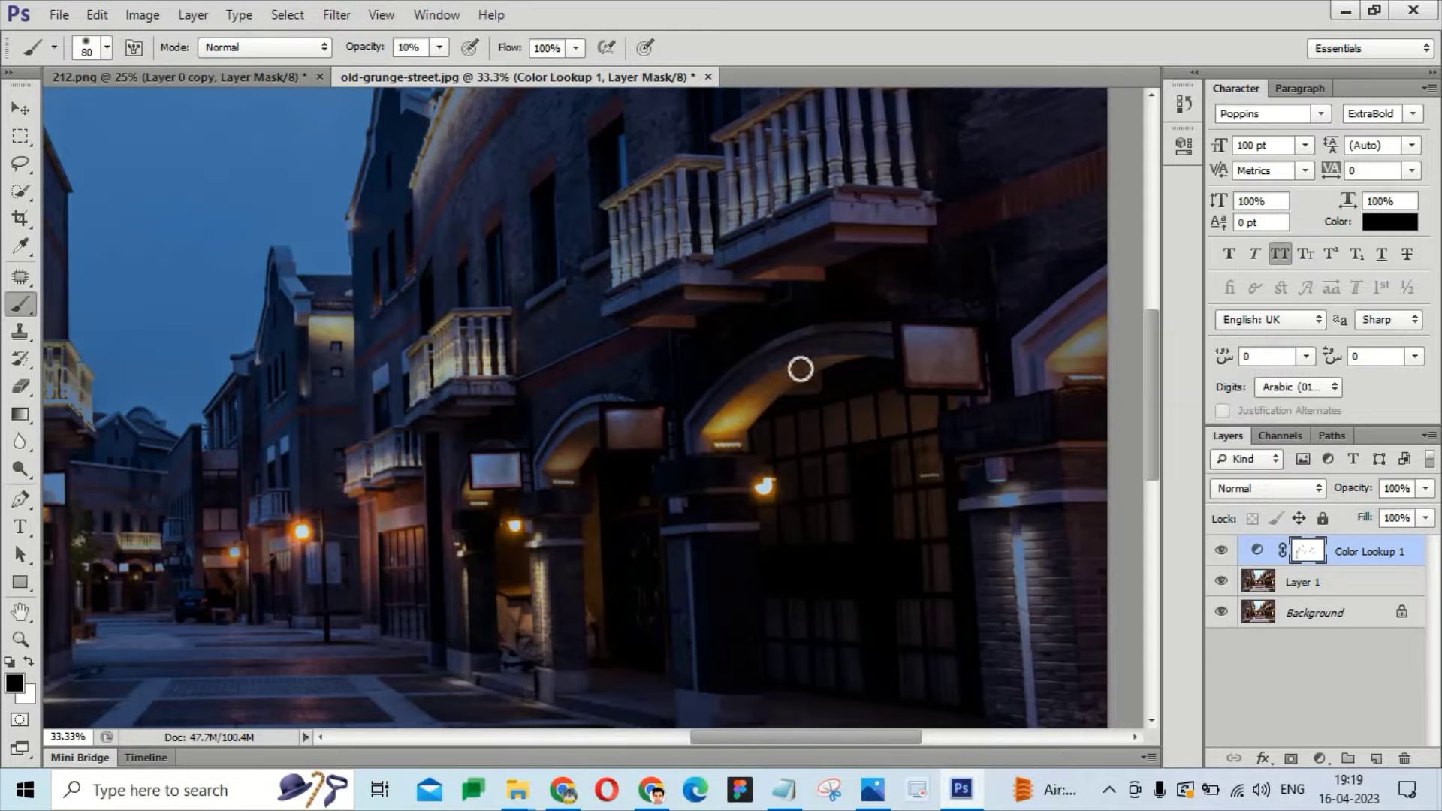
mouse_move(959, 451)
mouse_down()
mouse_move(821, 299)
mouse_move(884, 552)
mouse_move(869, 563)
mouse_move(849, 528)
mouse_up()
key(bracketright)
Restore the wall lamp glow and roofline rim, then zoom out and enlarge the brush to 400.
mouse_move(847, 323)
mouse_down()
mouse_move(853, 251)
mouse_move(830, 273)
mouse_move(834, 254)
mouse_move(642, 281)
mouse_up()
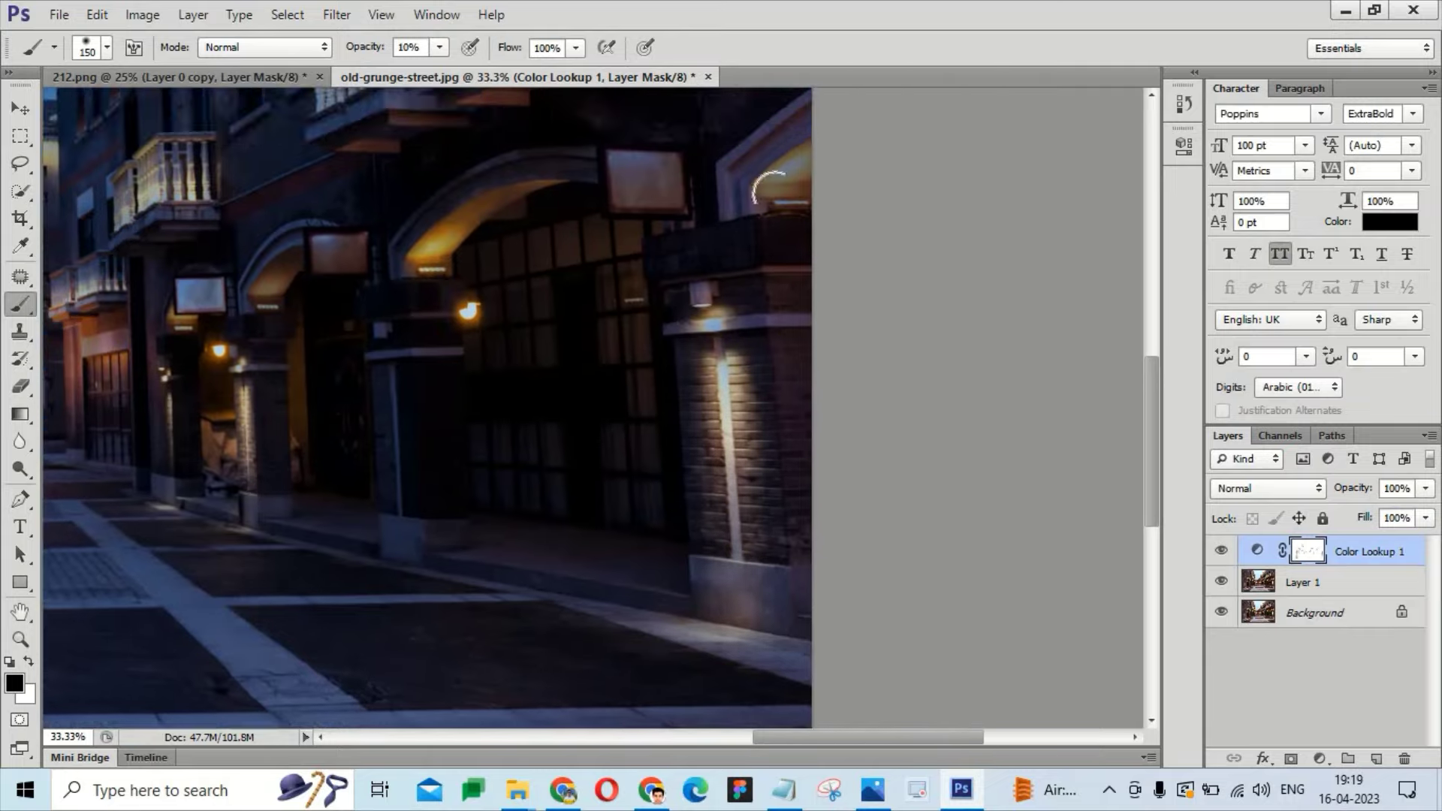
mouse_move(766, 199)
mouse_down()
mouse_move(825, 160)
mouse_move(762, 201)
mouse_up()
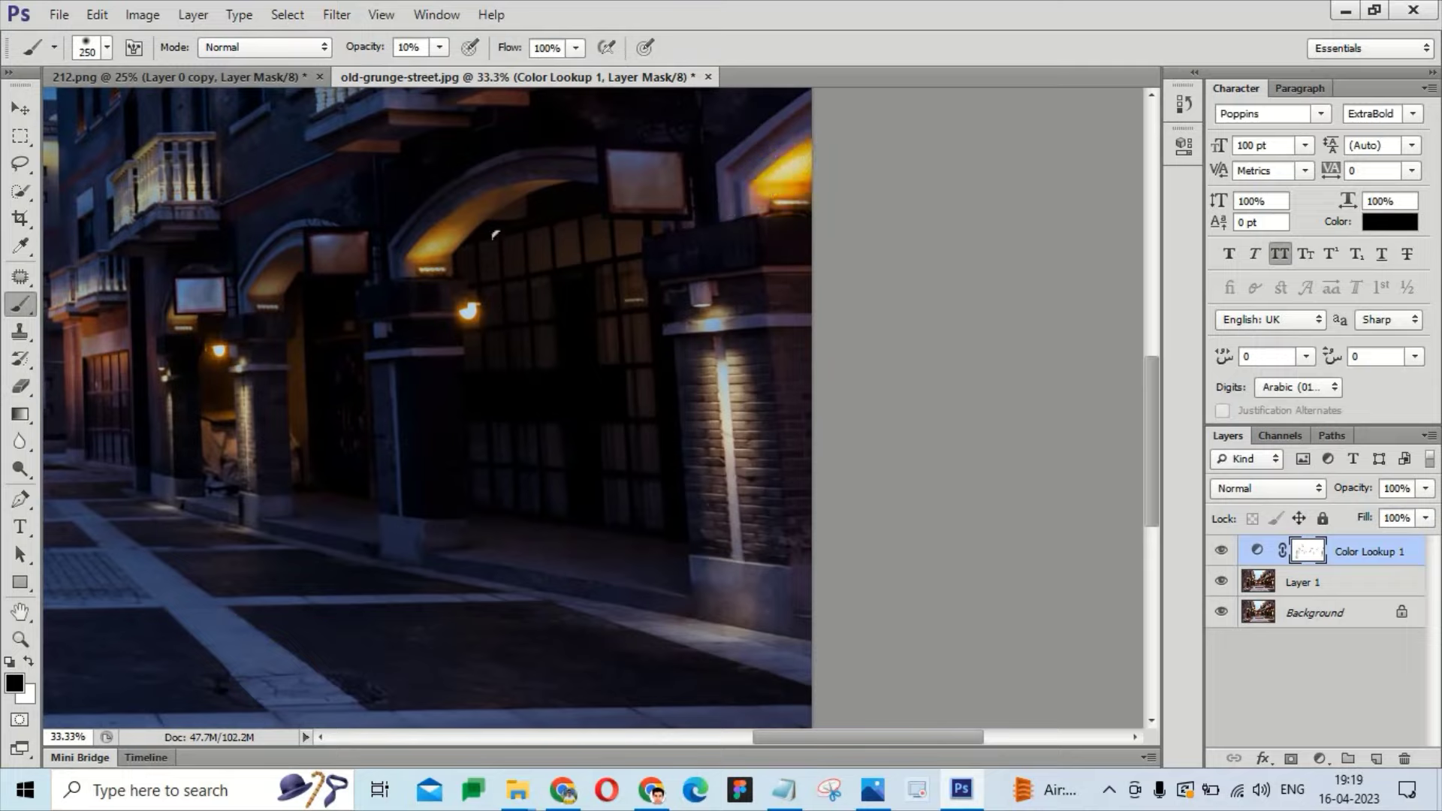
drag(494, 362, 720, 389)
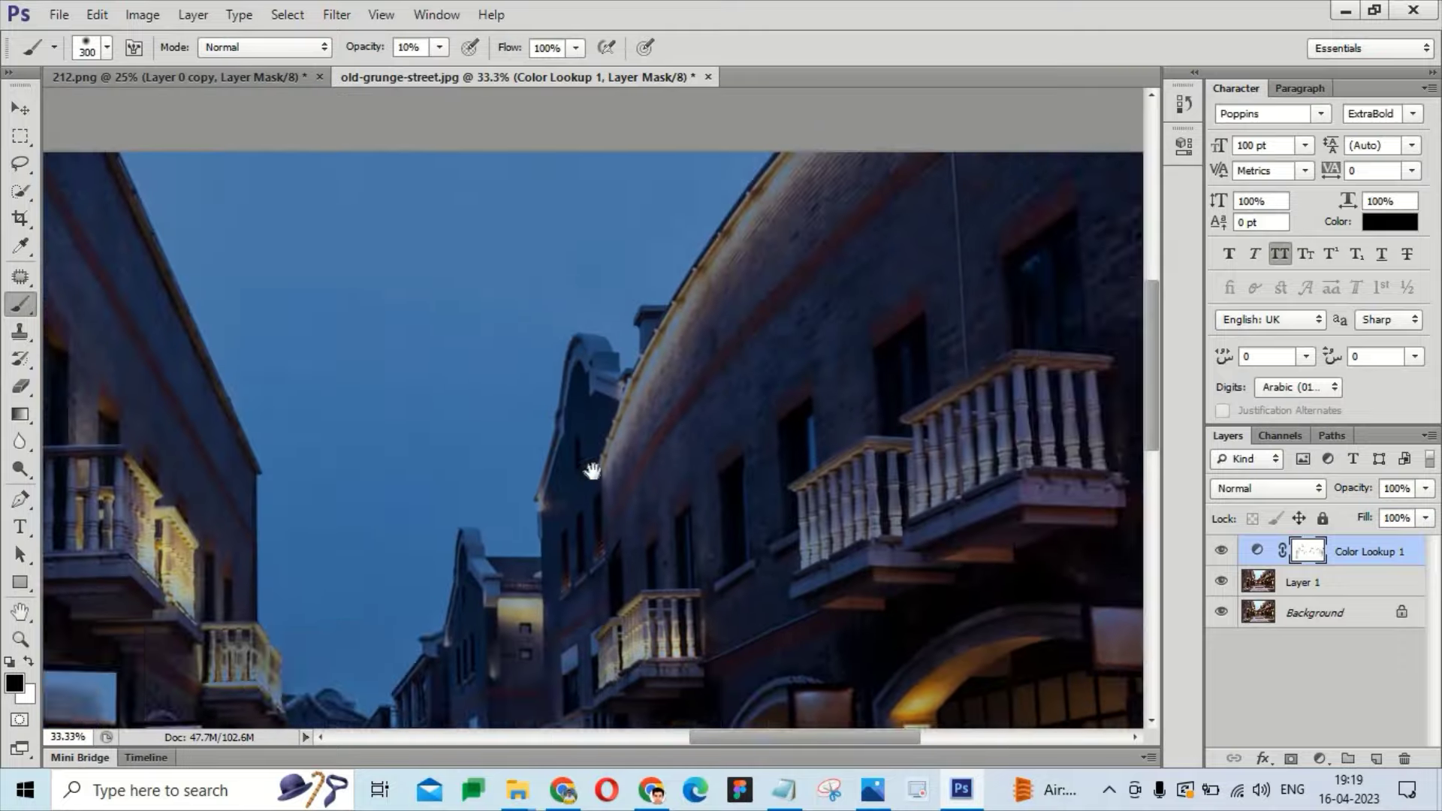
key(bracketleft)
key(bracketleft)
mouse_move(913, 245)
mouse_down()
mouse_move(722, 531)
mouse_move(896, 261)
mouse_up()
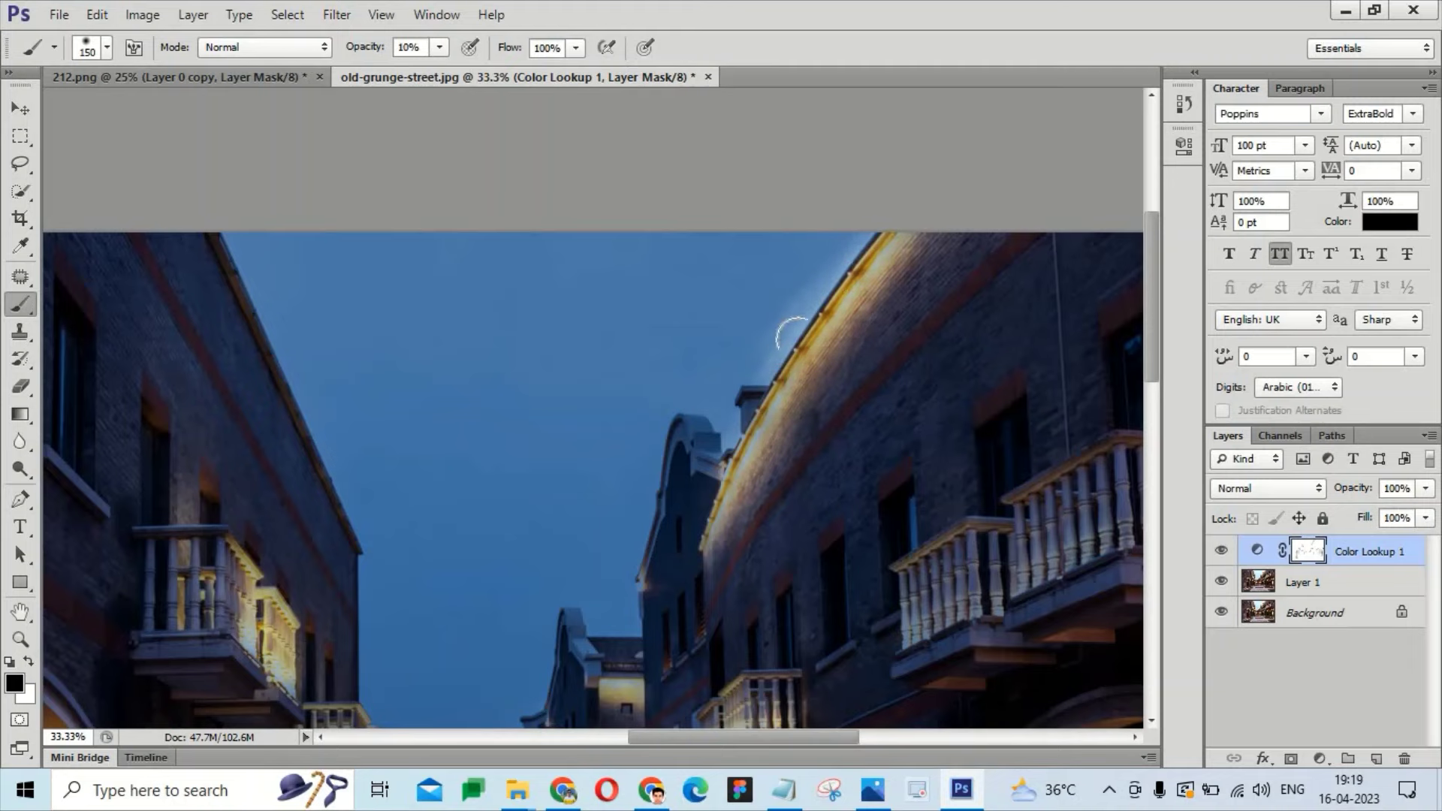
key(ctrl+minus)
key(ctrl+minus)
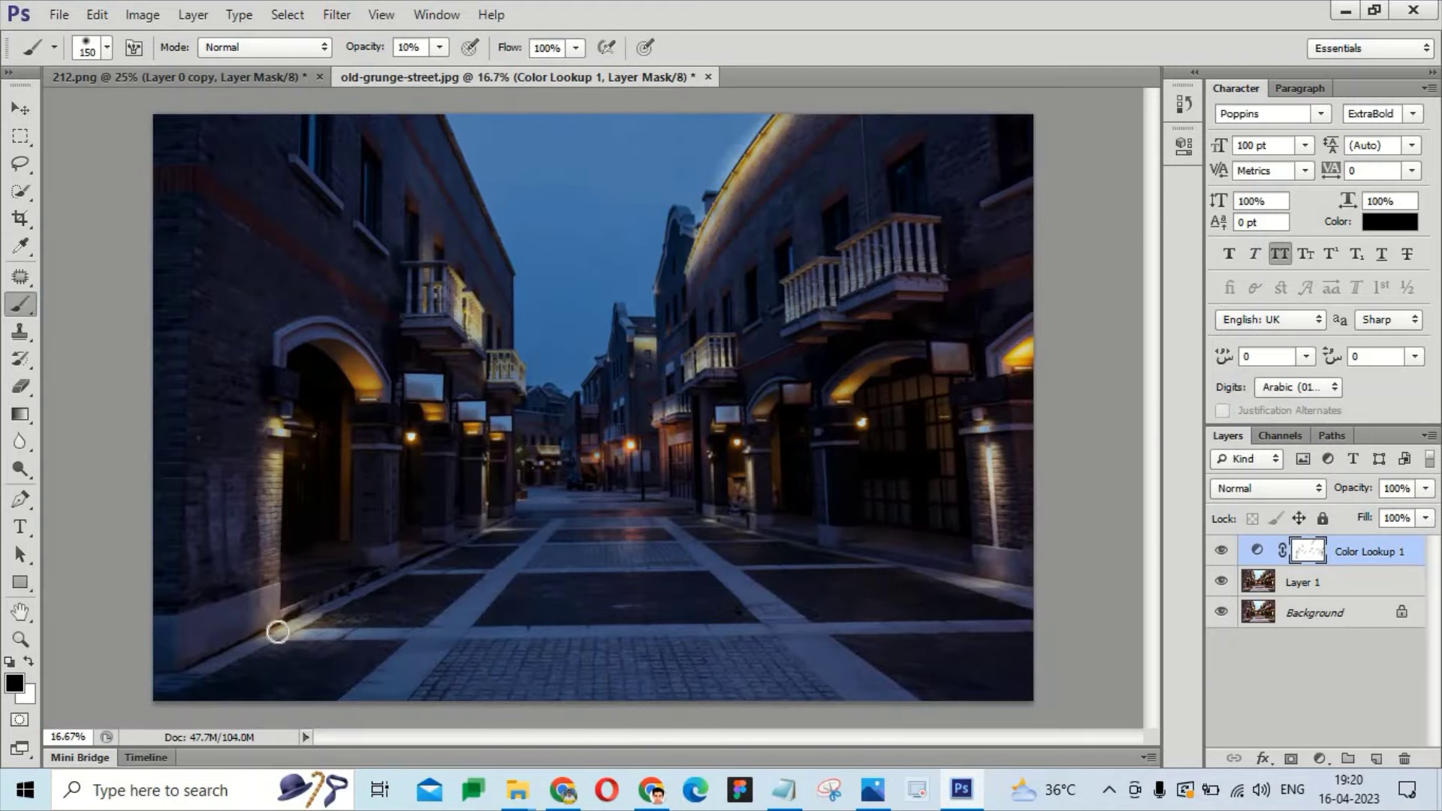
key(bracketright)
key(bracketright)
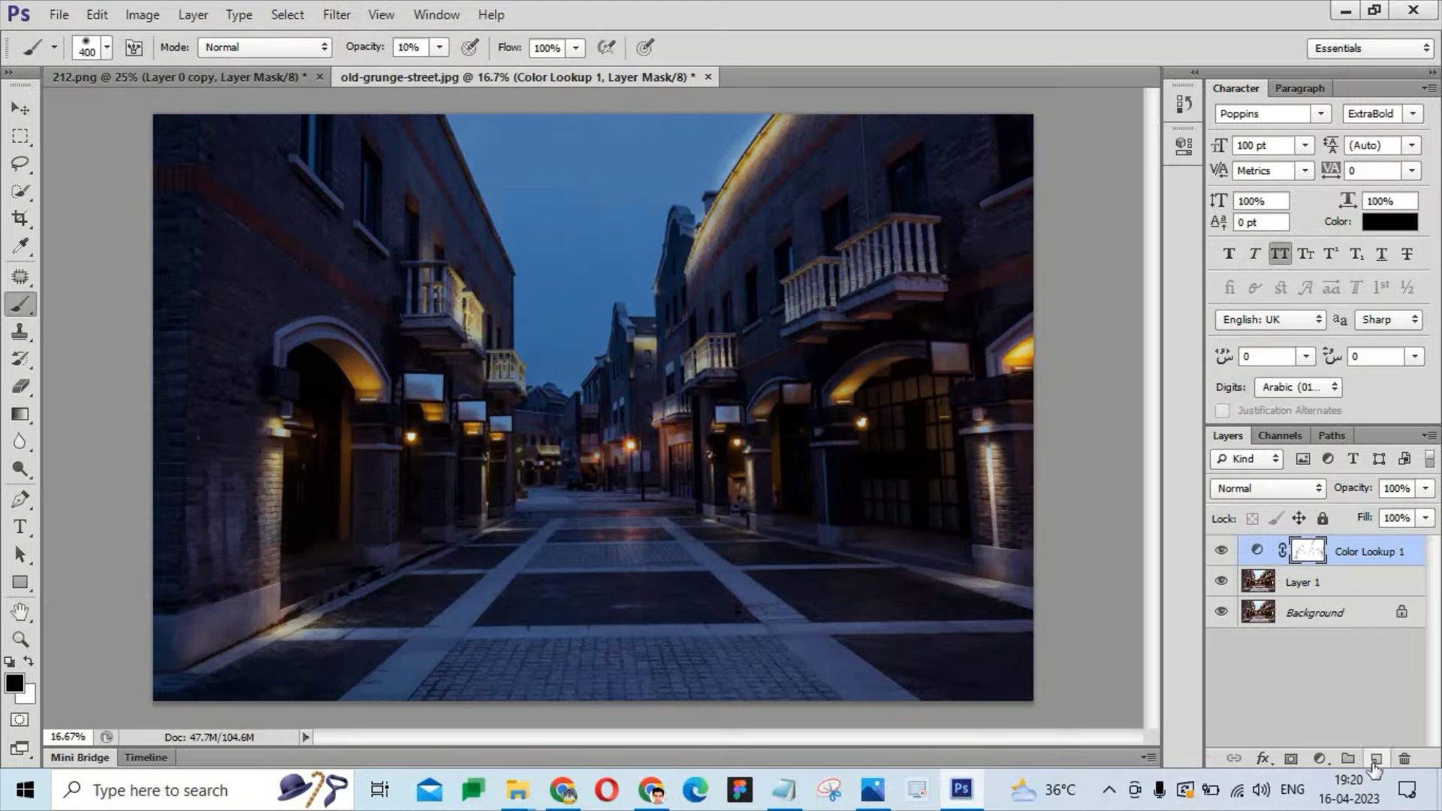
Add a Curves layer with the RGB curve pulled down, then duplicate it as Curves 1 copy.
click(1263, 758)
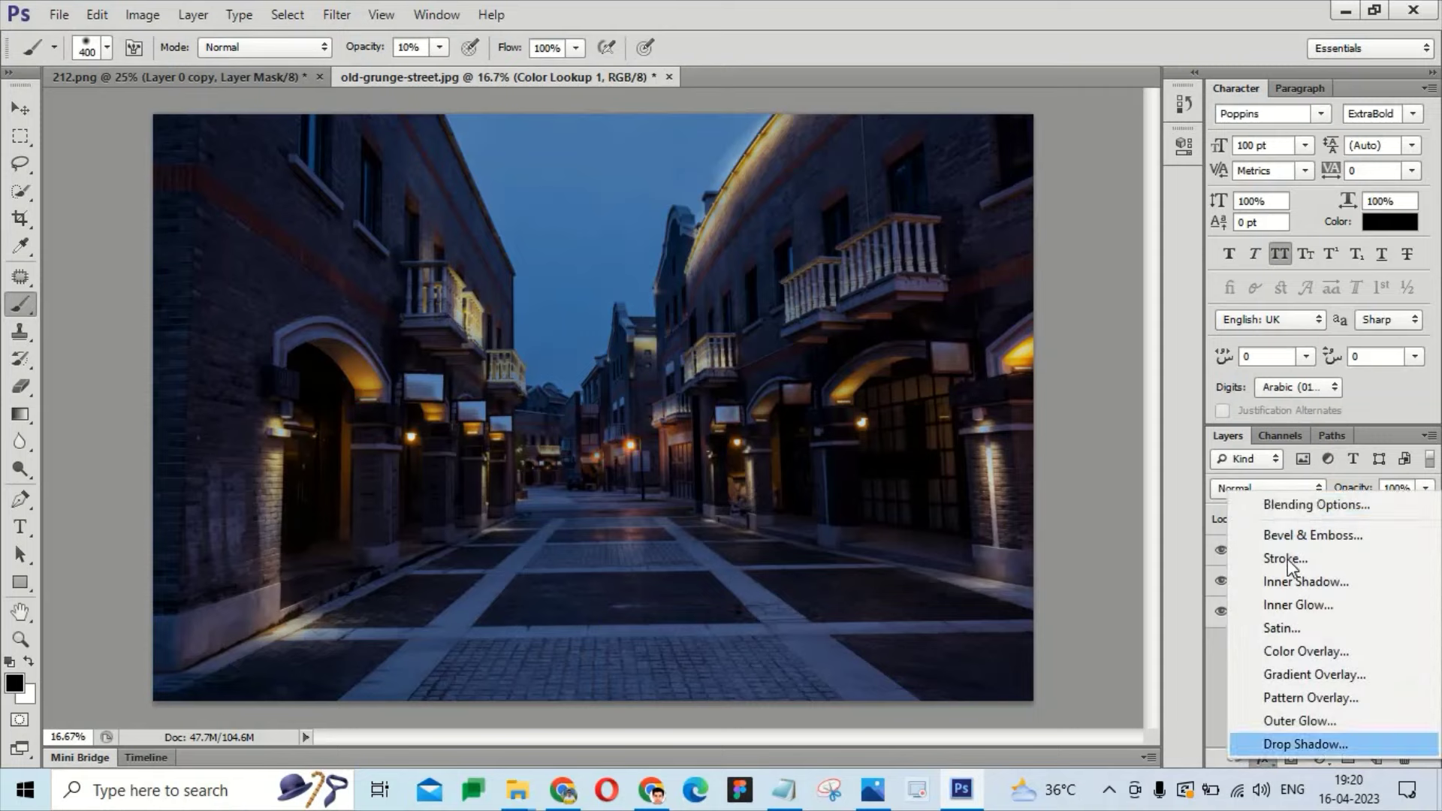
click(1218, 650)
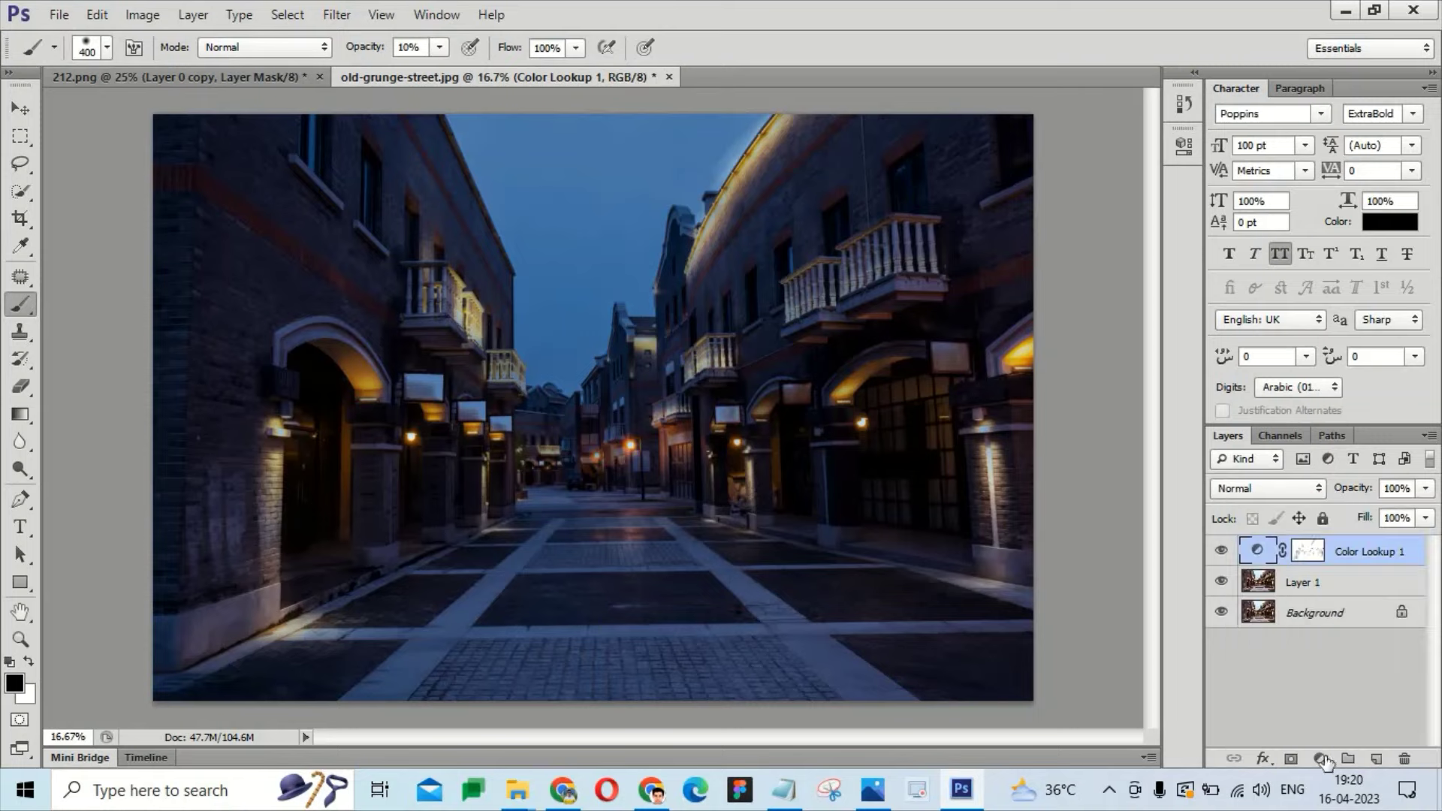
click(1328, 765)
click(1322, 430)
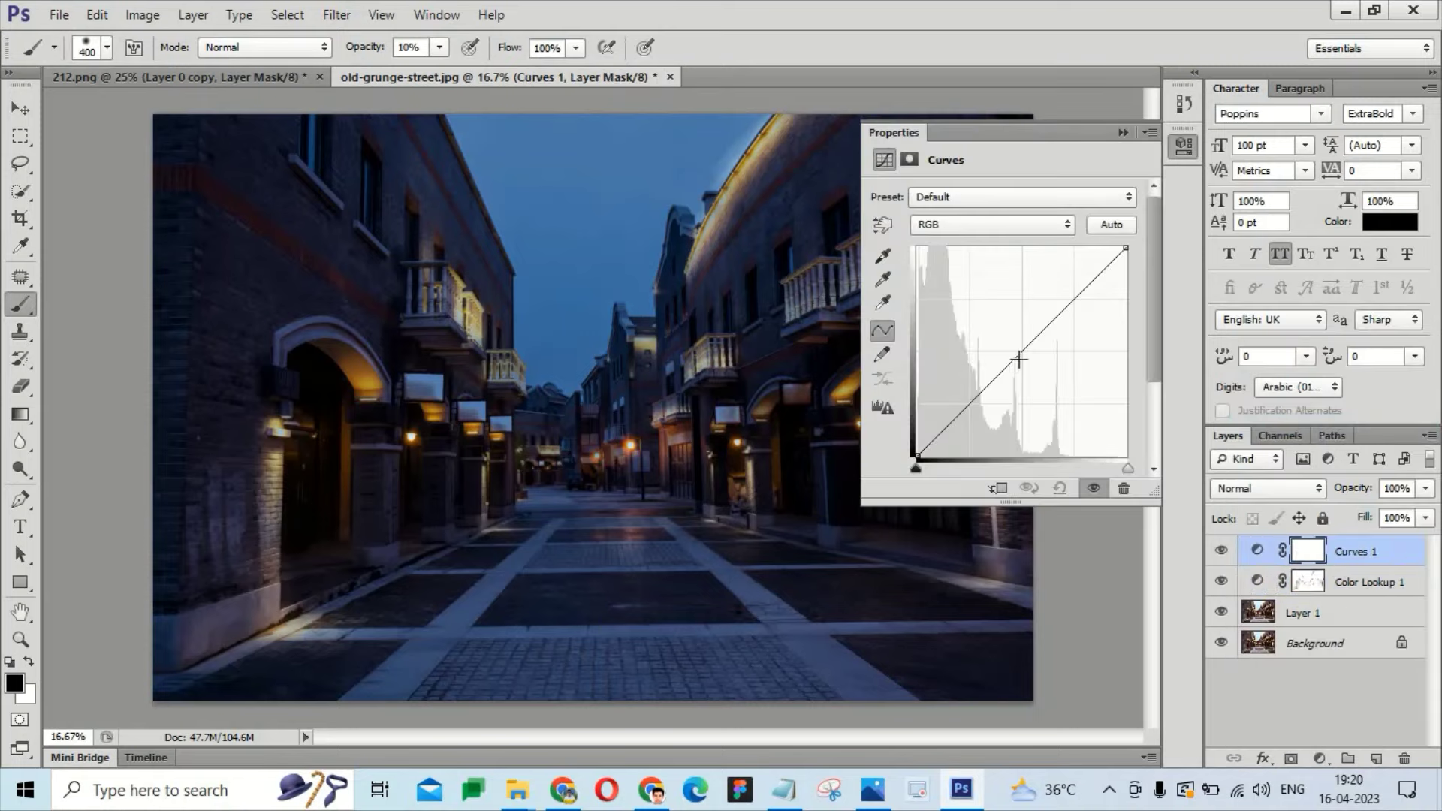
mouse_move(1017, 359)
mouse_down()
mouse_move(997, 404)
mouse_move(1004, 386)
mouse_up()
click(1064, 309)
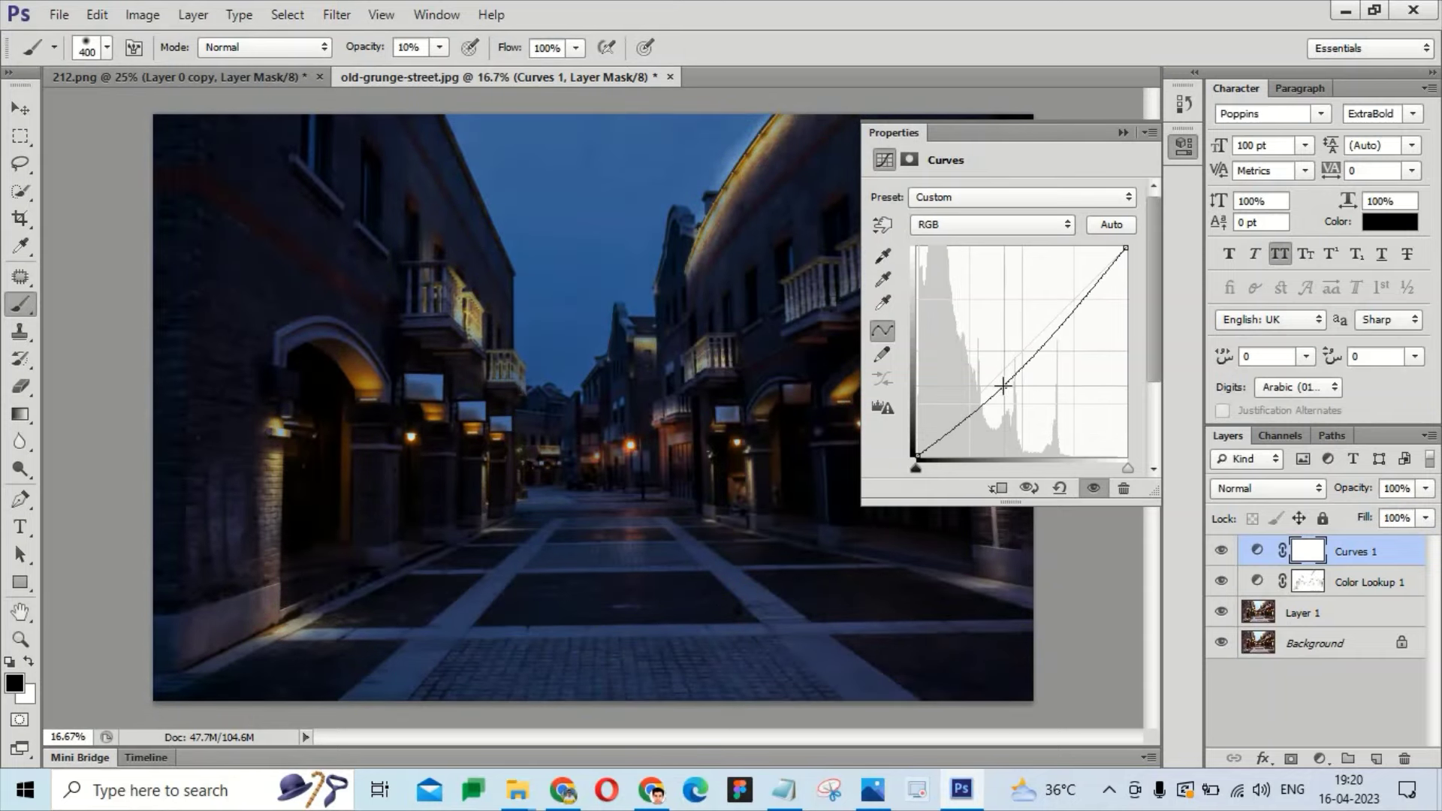
click(1124, 131)
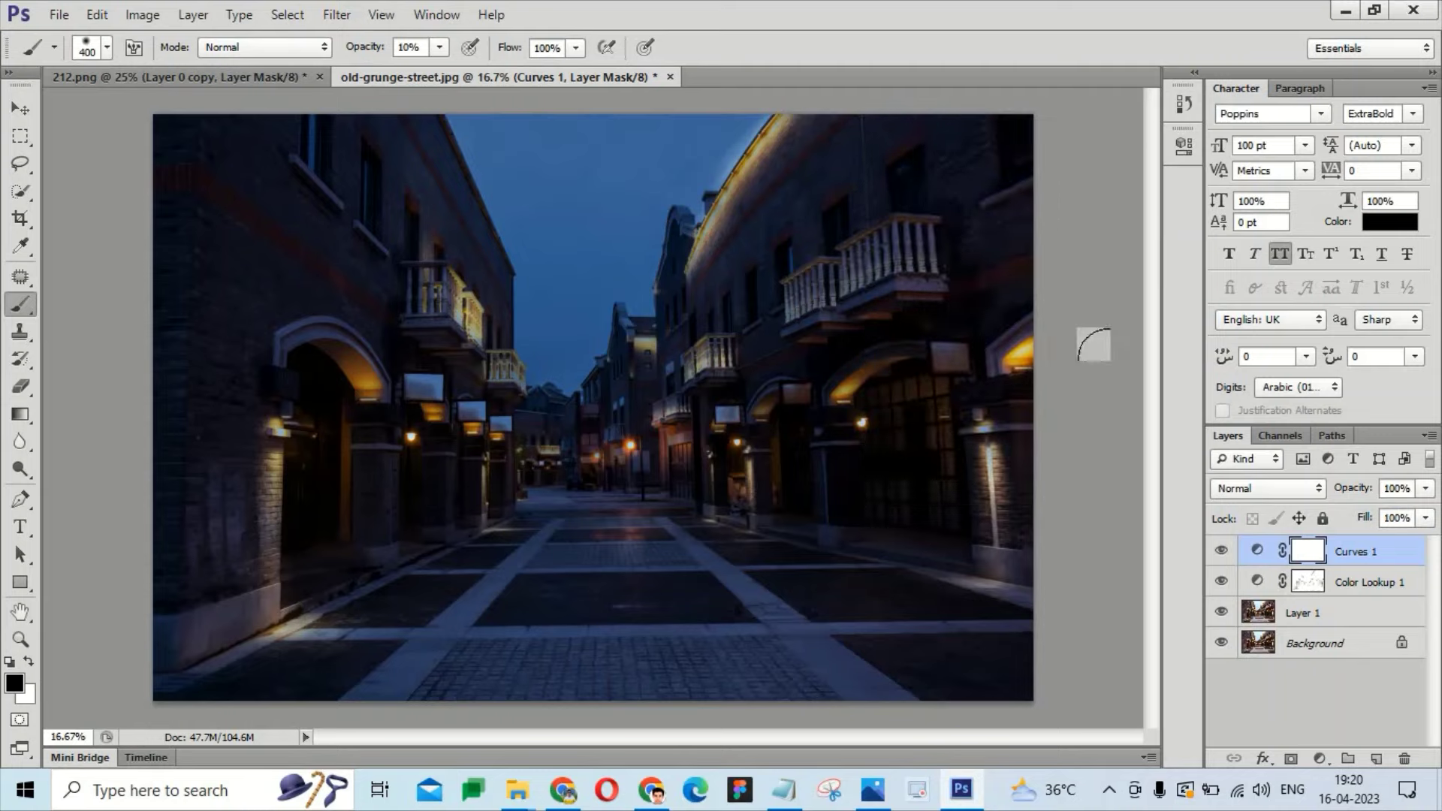
key(ctrl+j)
Invert the Curves 1 copy mask to black and set up a 600 px white brush at 60% opacity.
click(1307, 552)
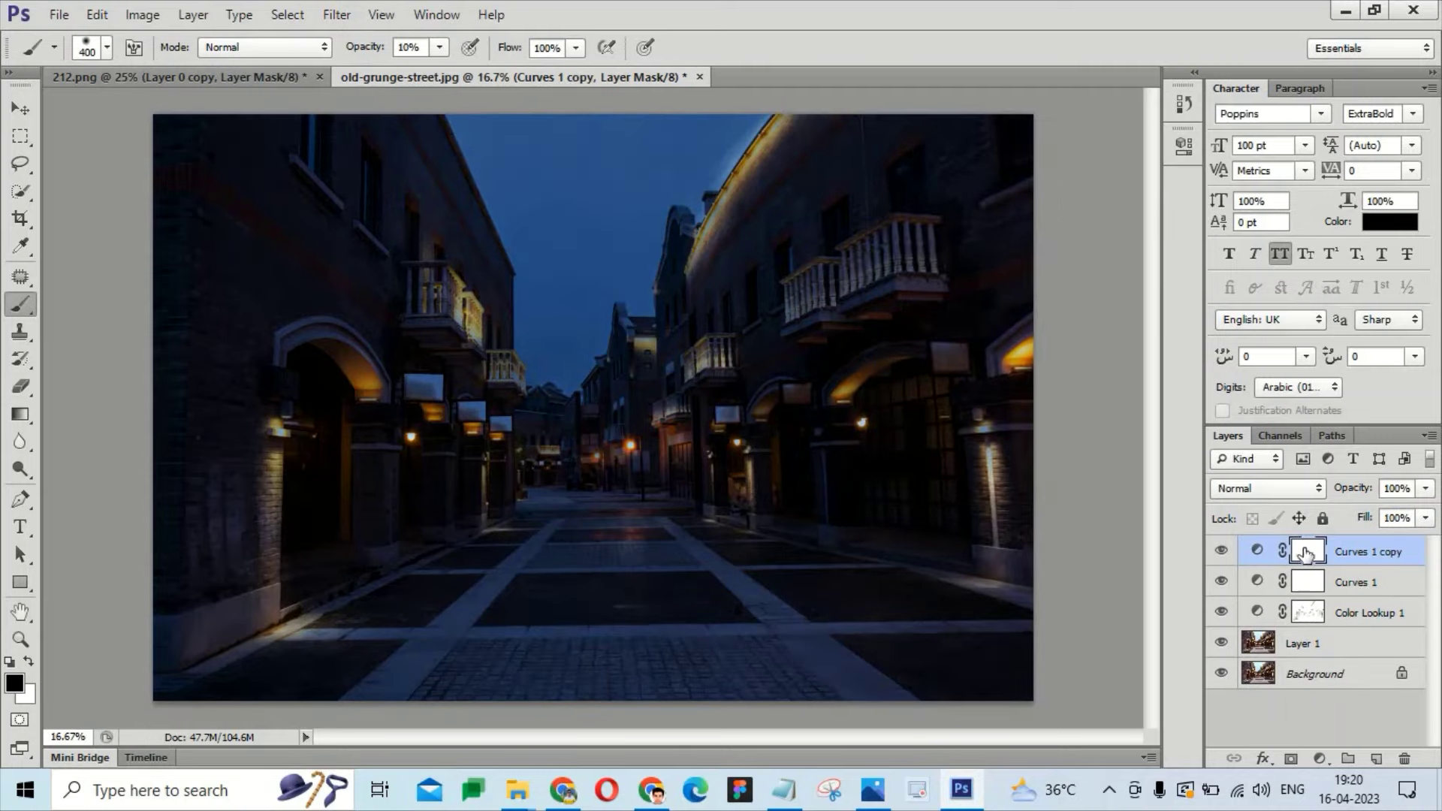
key(ctrl+i)
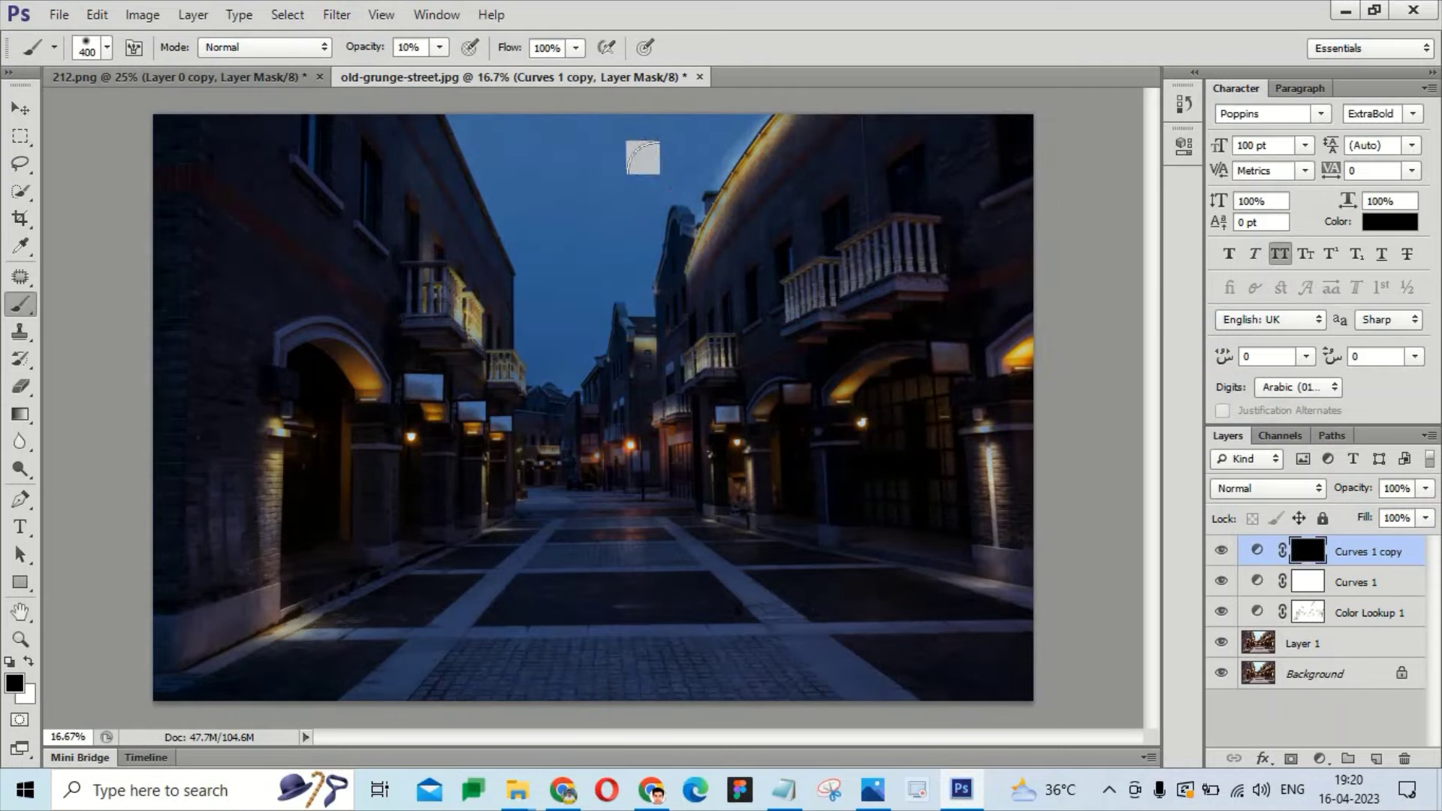
key(bracketright)
key(bracketright)
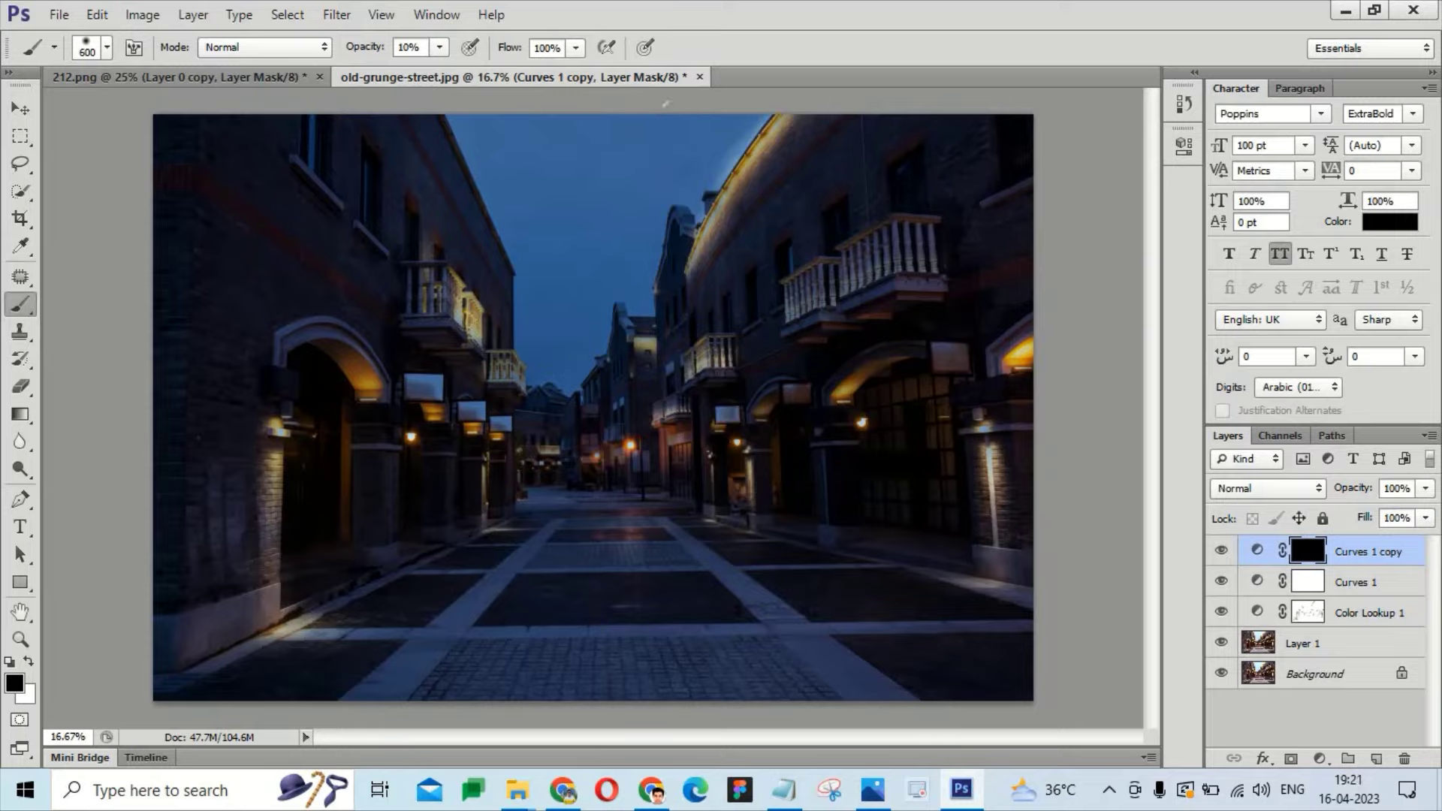
key(x)
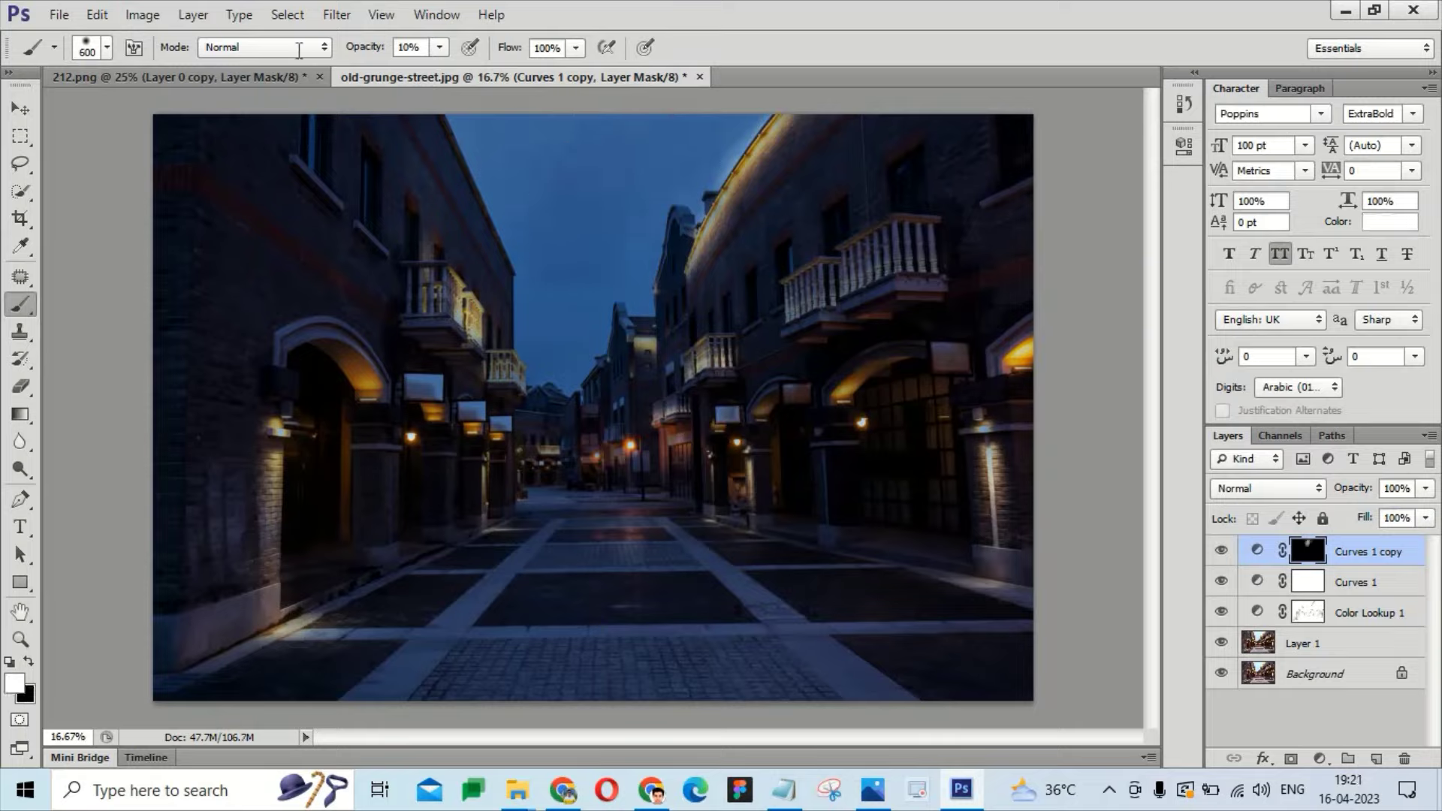
key(6)
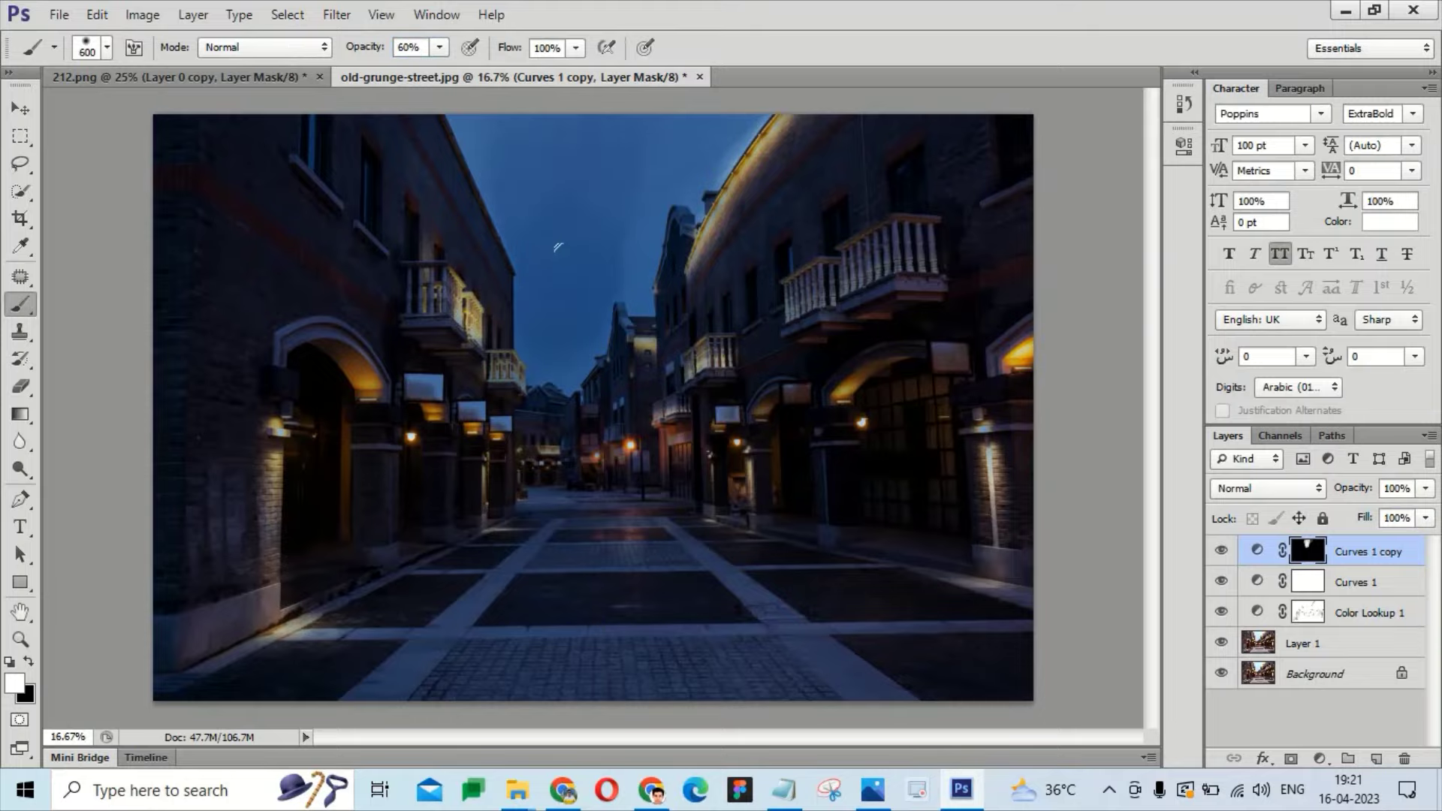
click(93, 48)
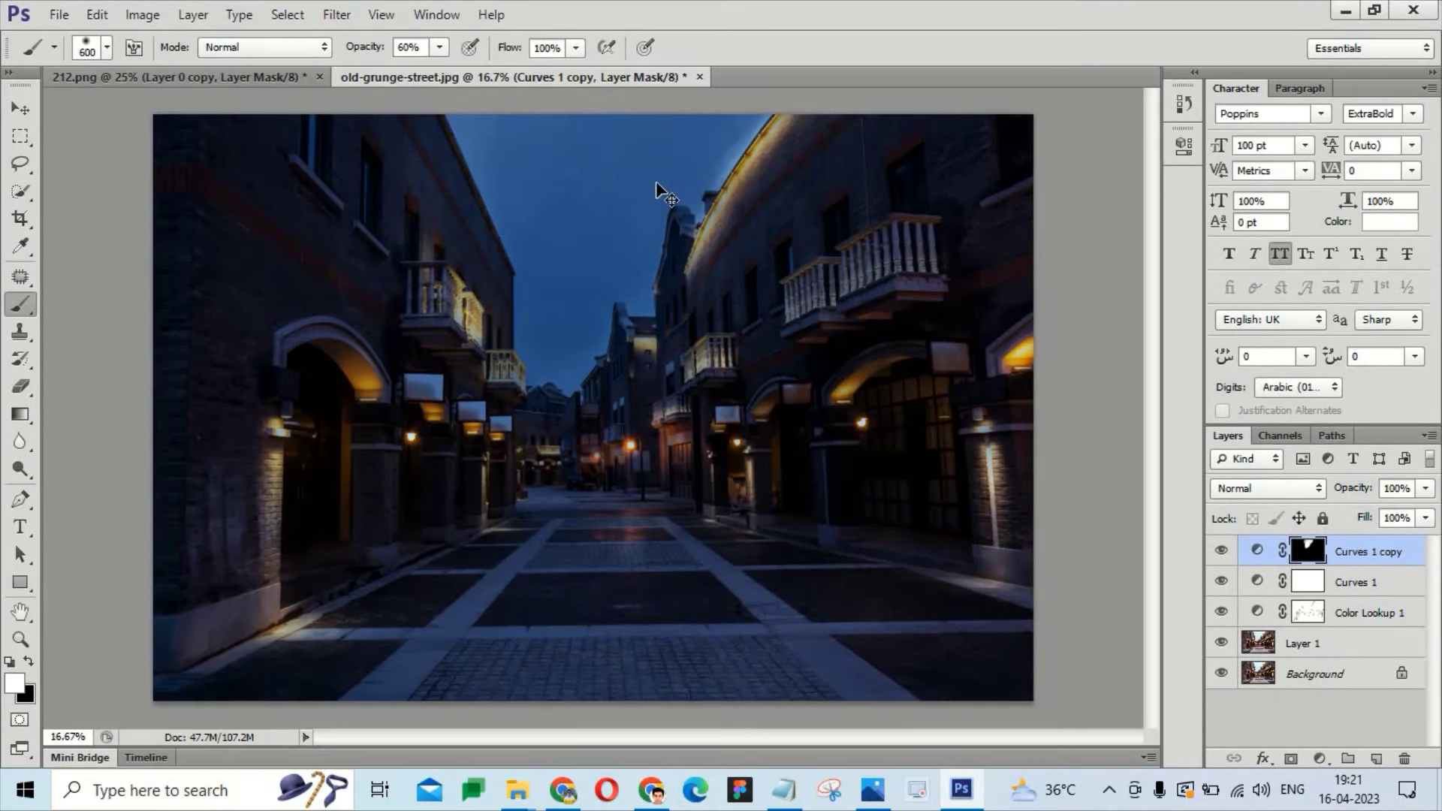
Zoom in, shrink the brush to 250 and paint over the roof-edge sky halo on Color Lookup 1.
key(ctrl+plus)
key(ctrl+plus)
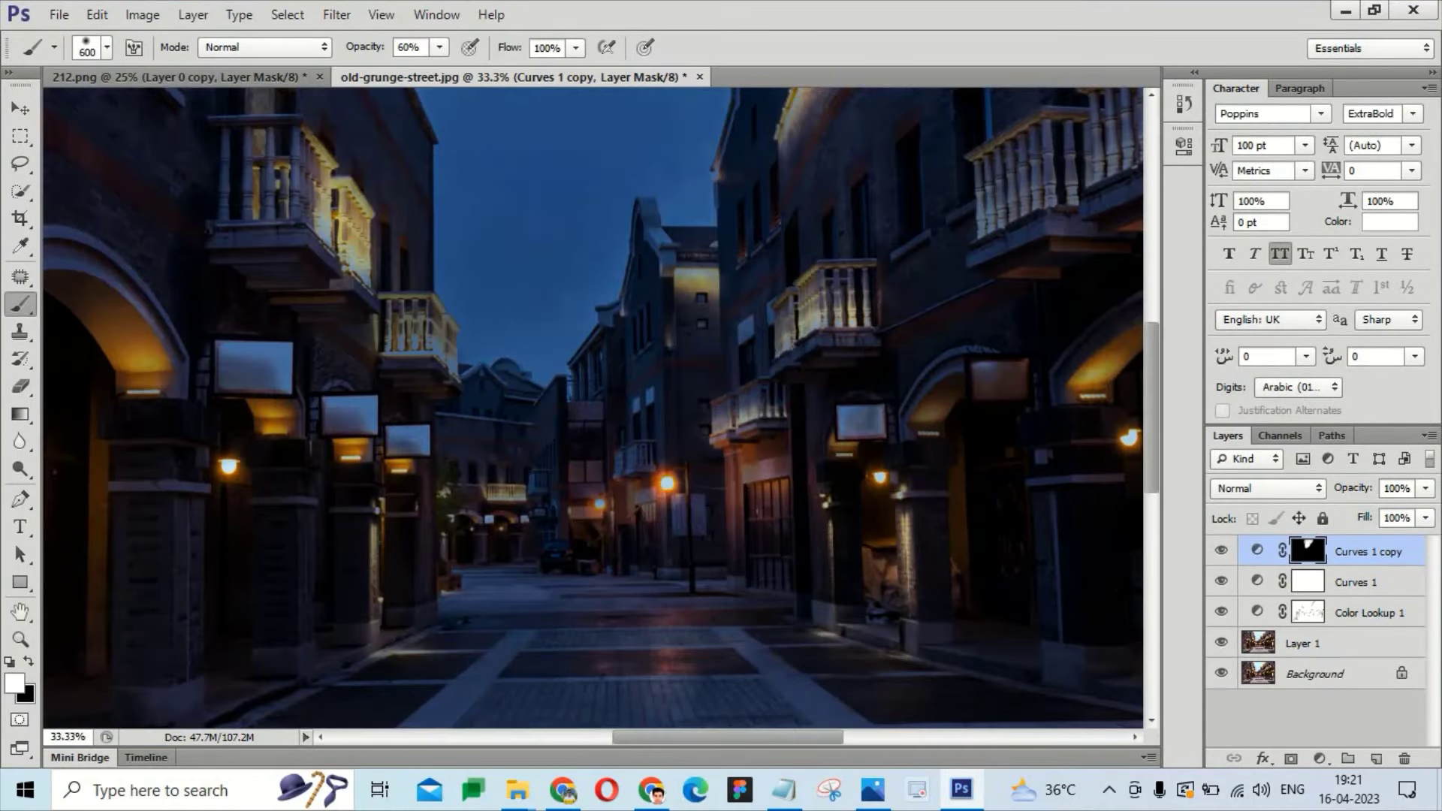
key(bracketleft)
key(bracketleft)
key(bracketleft)
scroll(578, 361, up, 5)
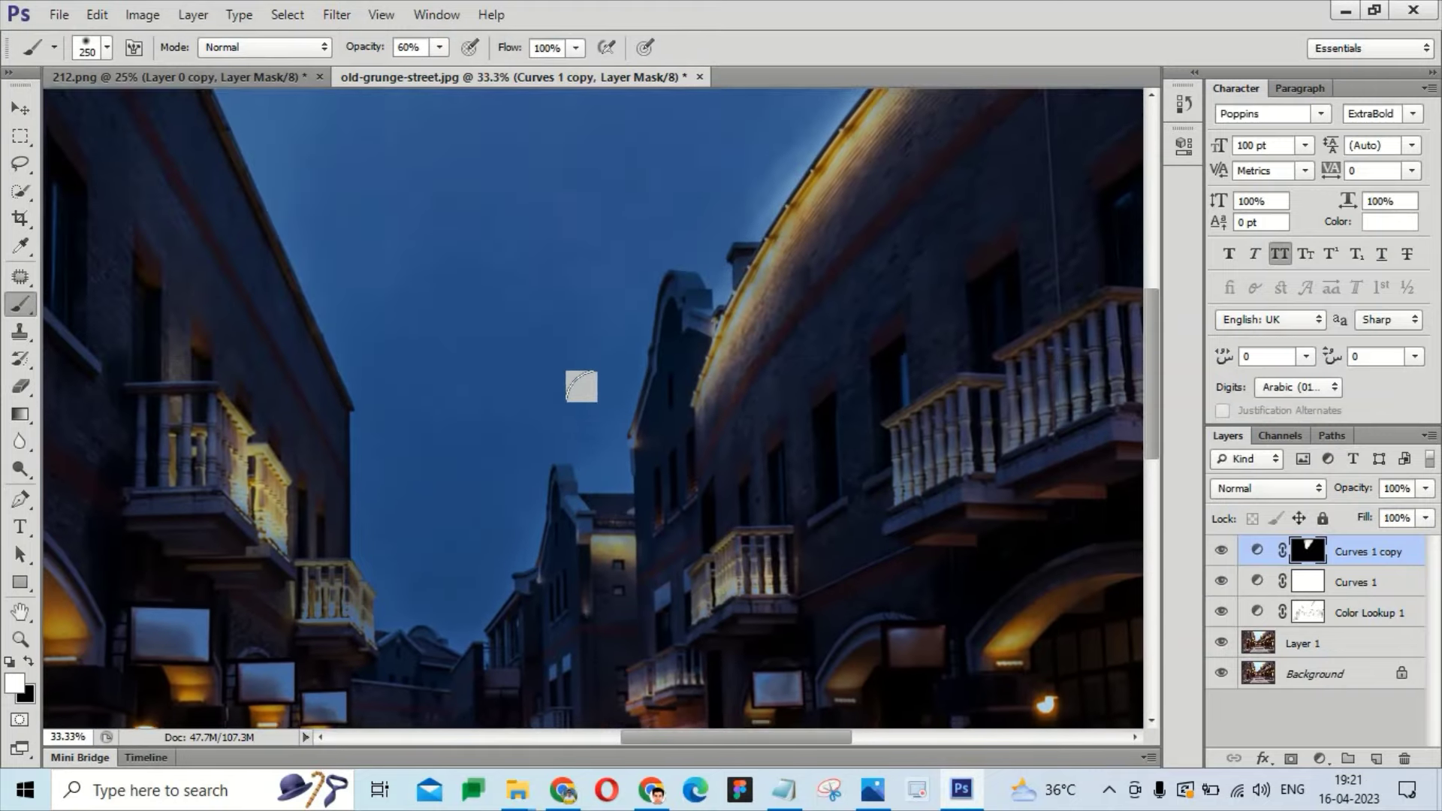
scroll(578, 391, up, 5)
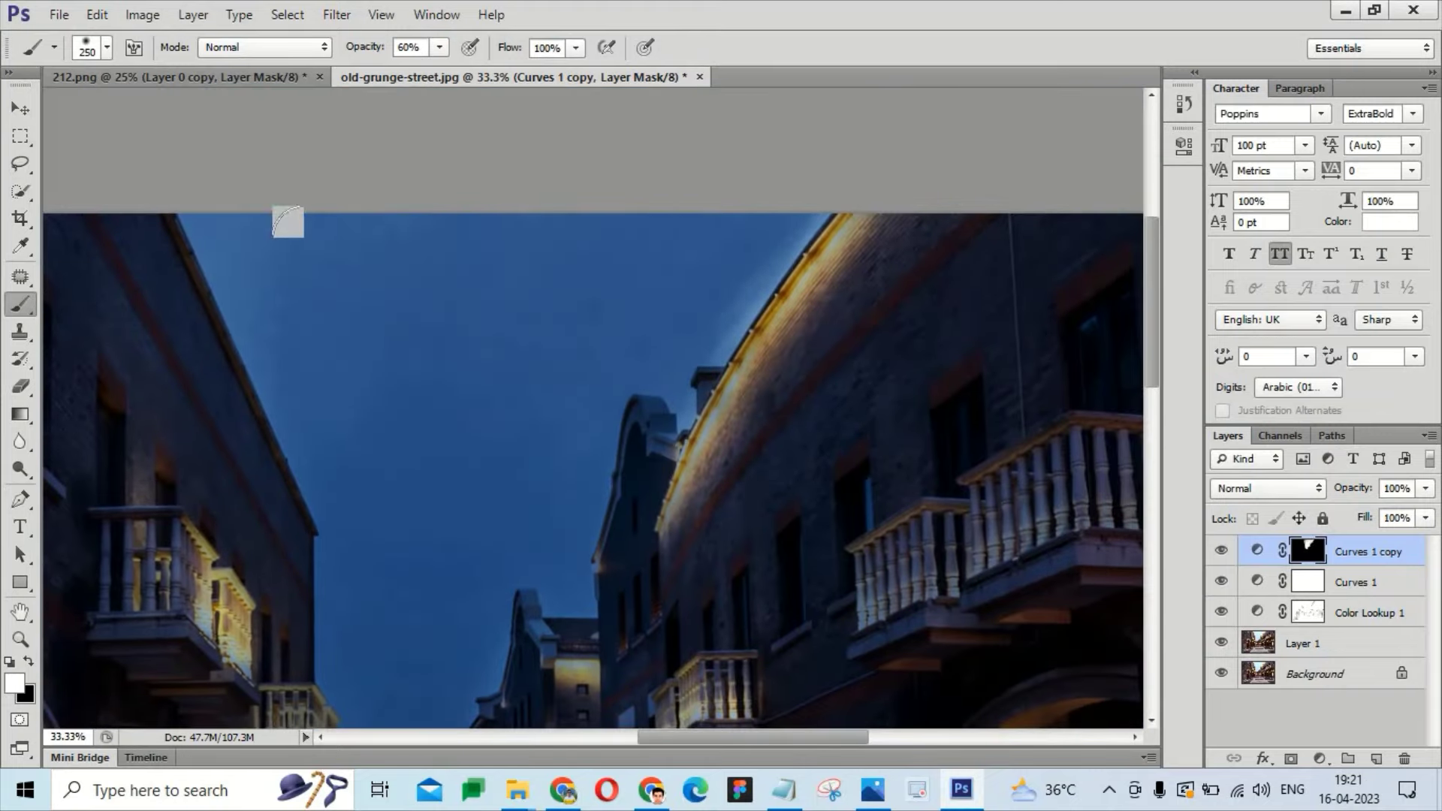
scroll(367, 378, down, 5)
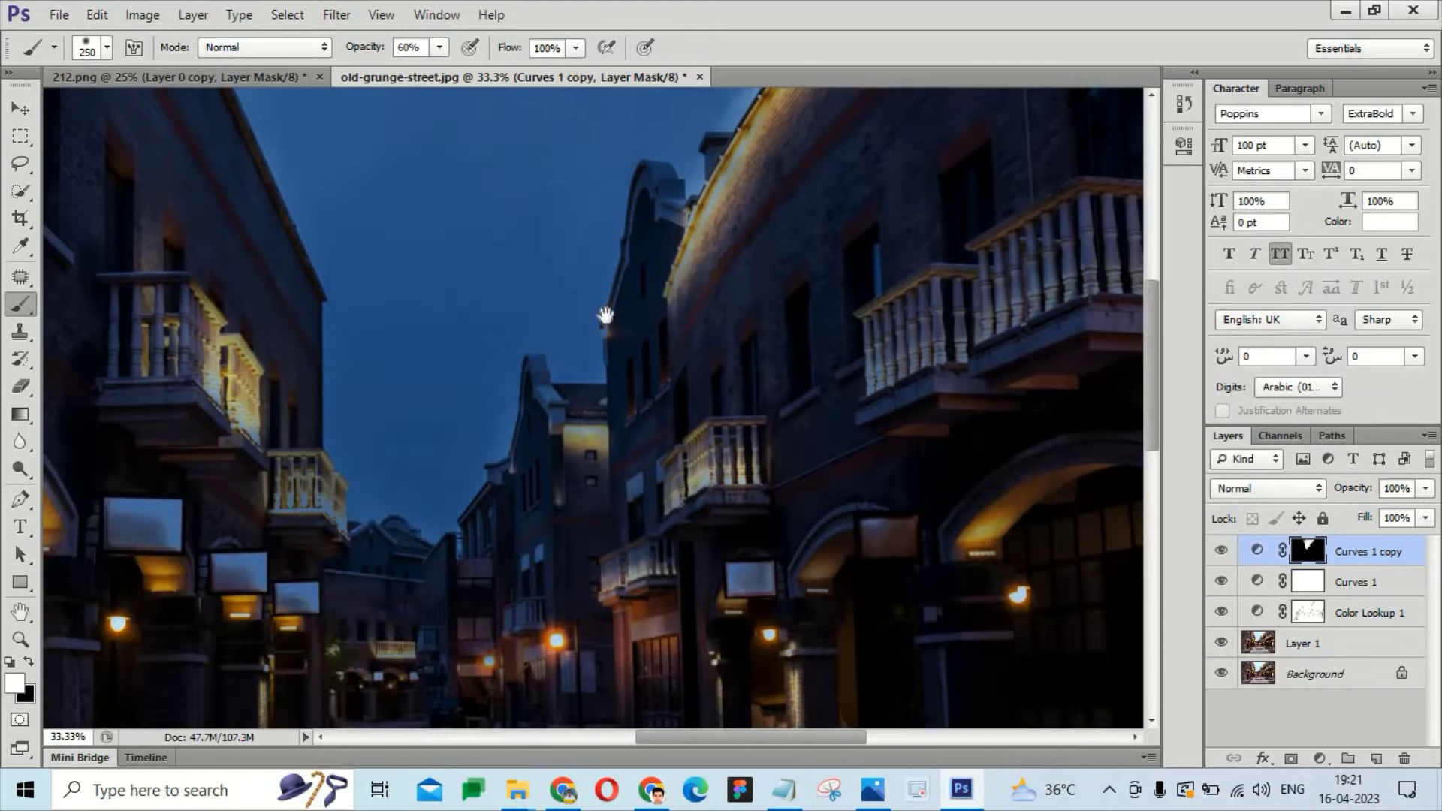
scroll(606, 315, up, 5)
click(1316, 614)
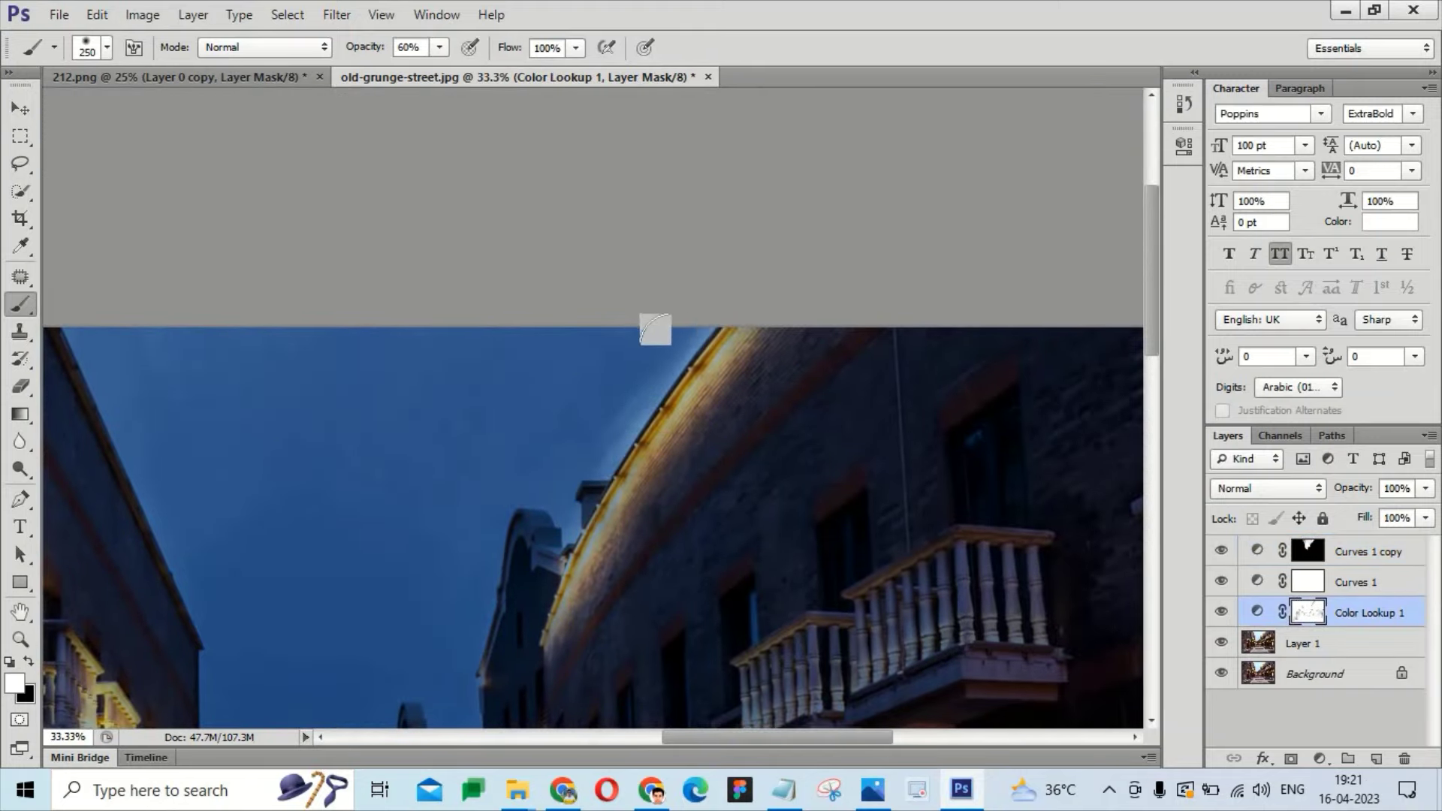
drag(654, 331, 571, 443)
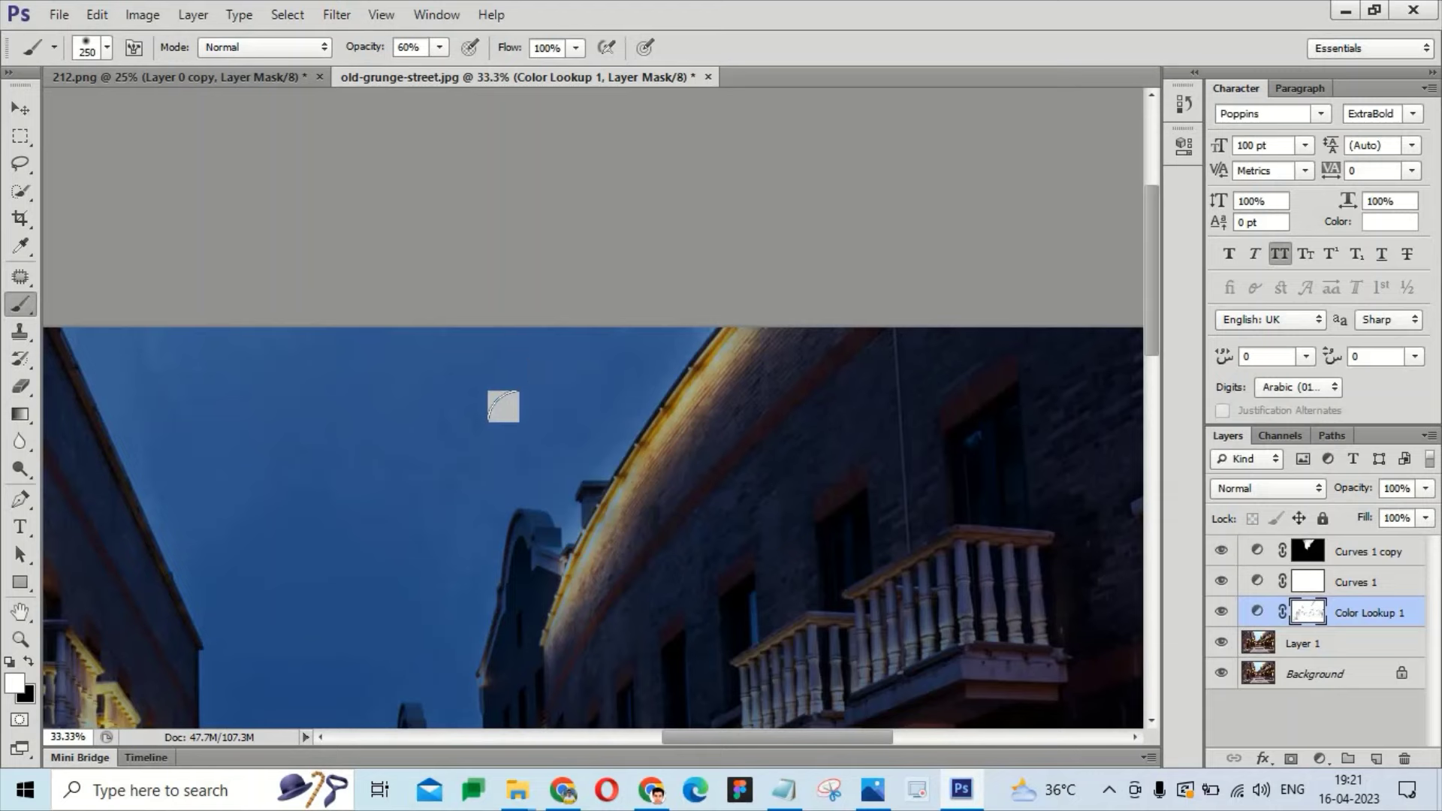
scroll(521, 425, down, 4)
scroll(522, 426, up, 2)
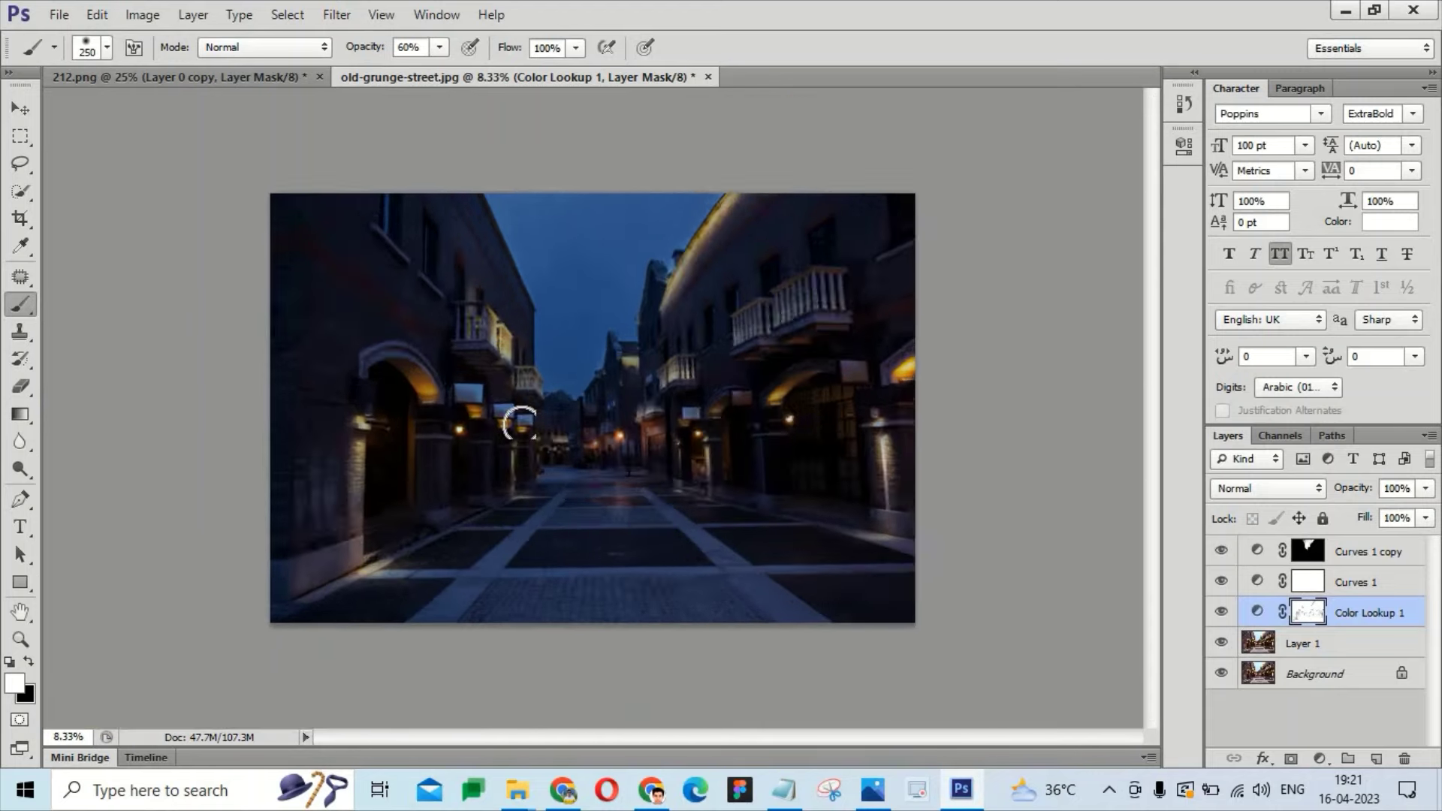
scroll(522, 421, up, 2)
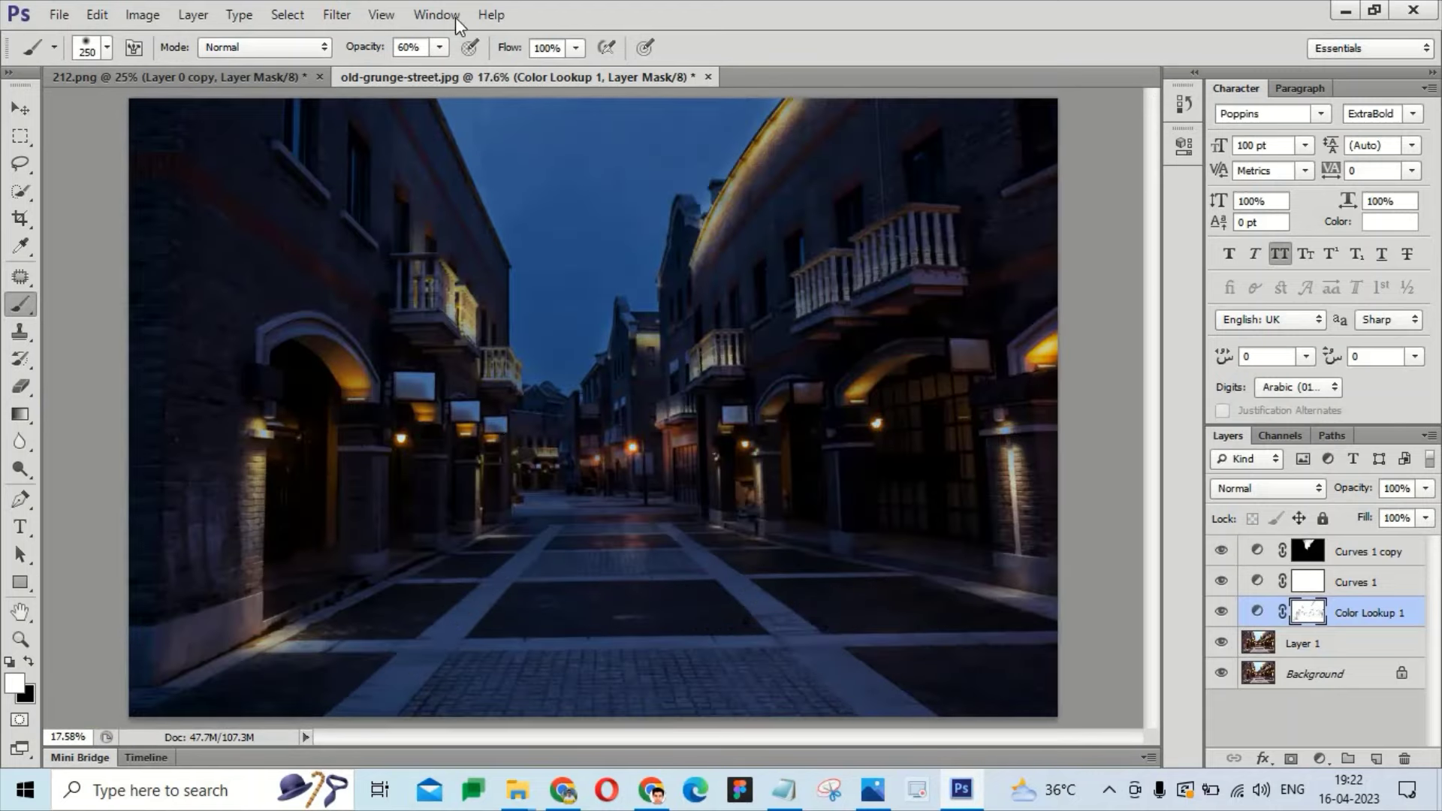
text(10)
key(Return)
key(v)
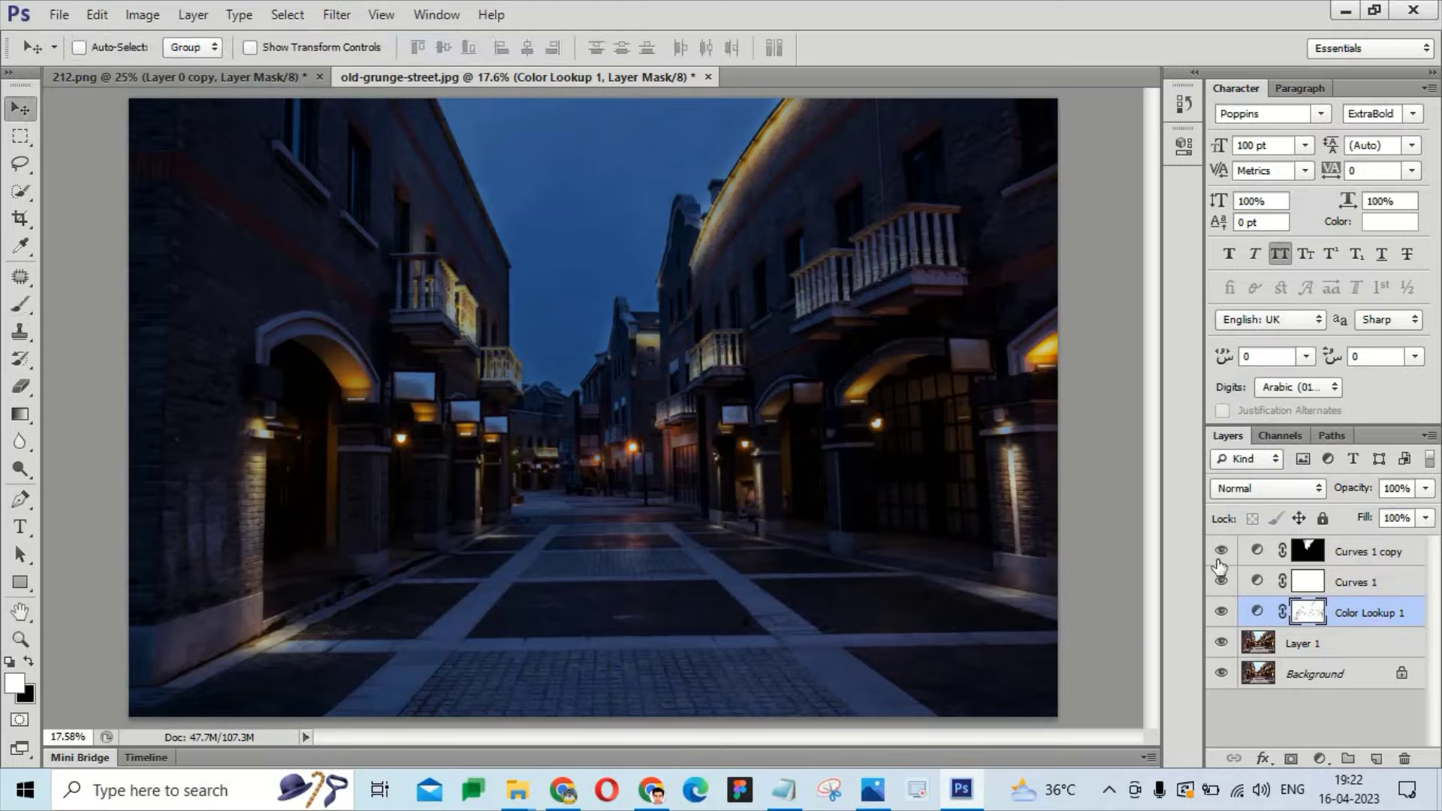
key(alt+bracketright)
key(alt+bracketright)
key(alt+Tab)
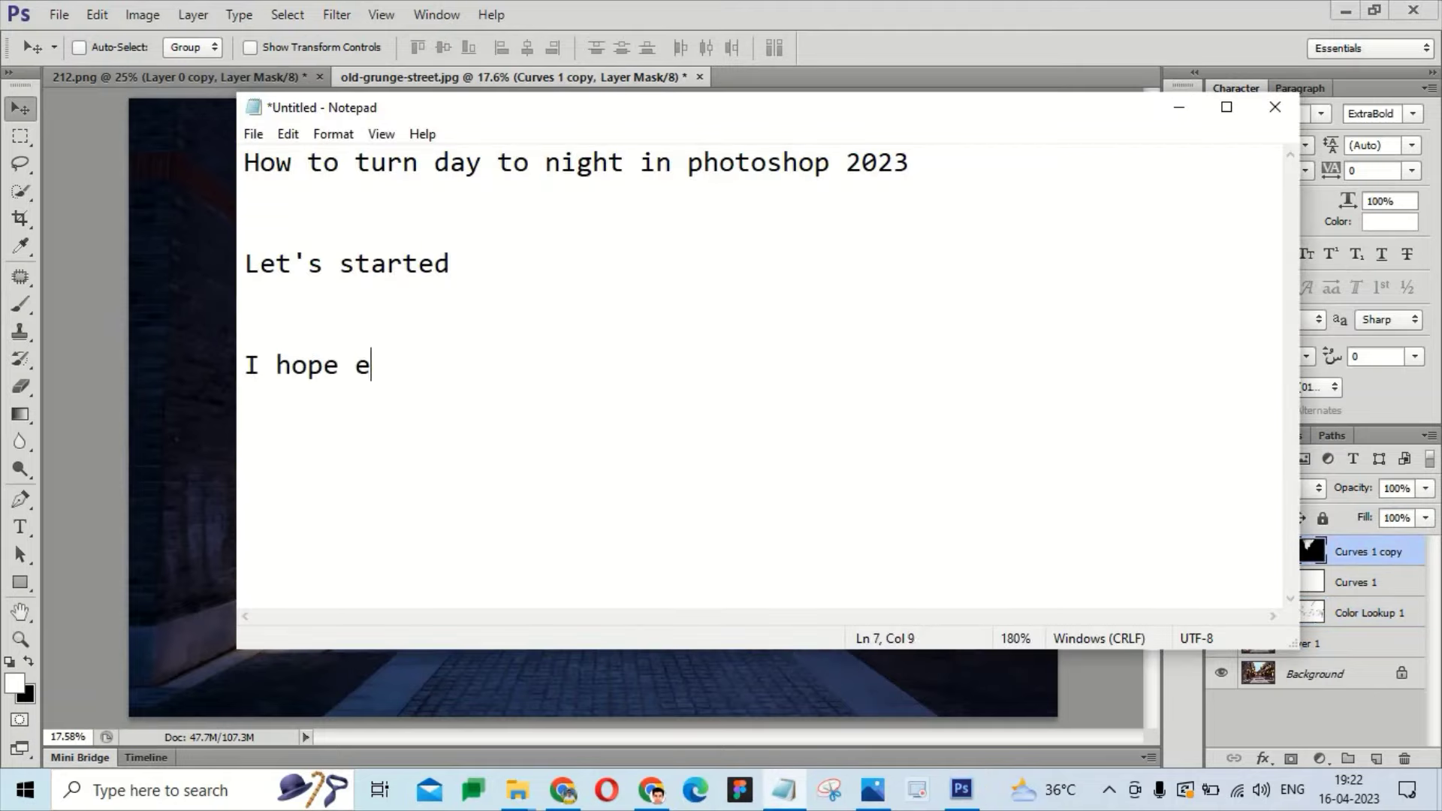
Type the closing lines 'enjoy this video', 'Please like, share & subscribe' and 'See you again next video'.
text(njoy th)
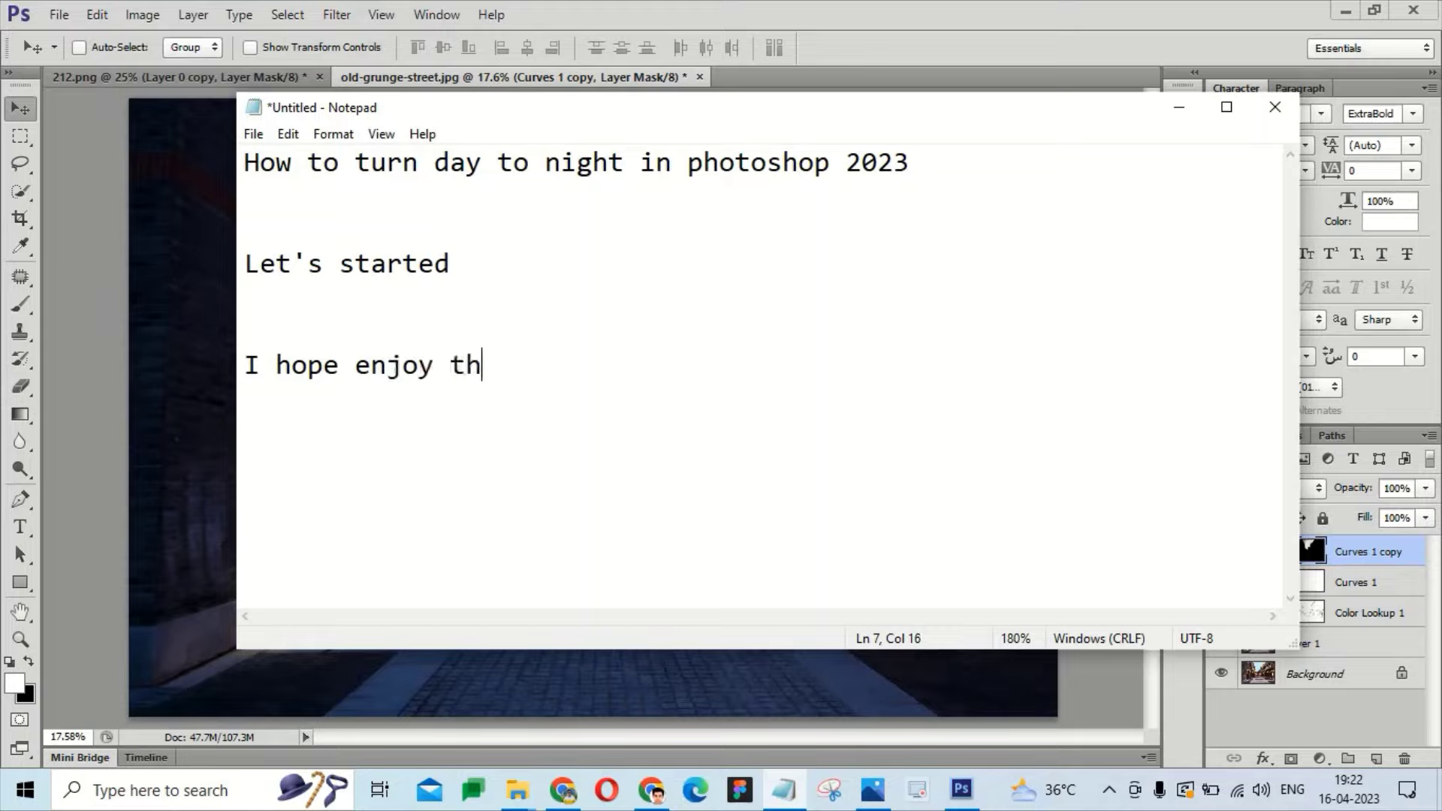
text(is video  Please like,)
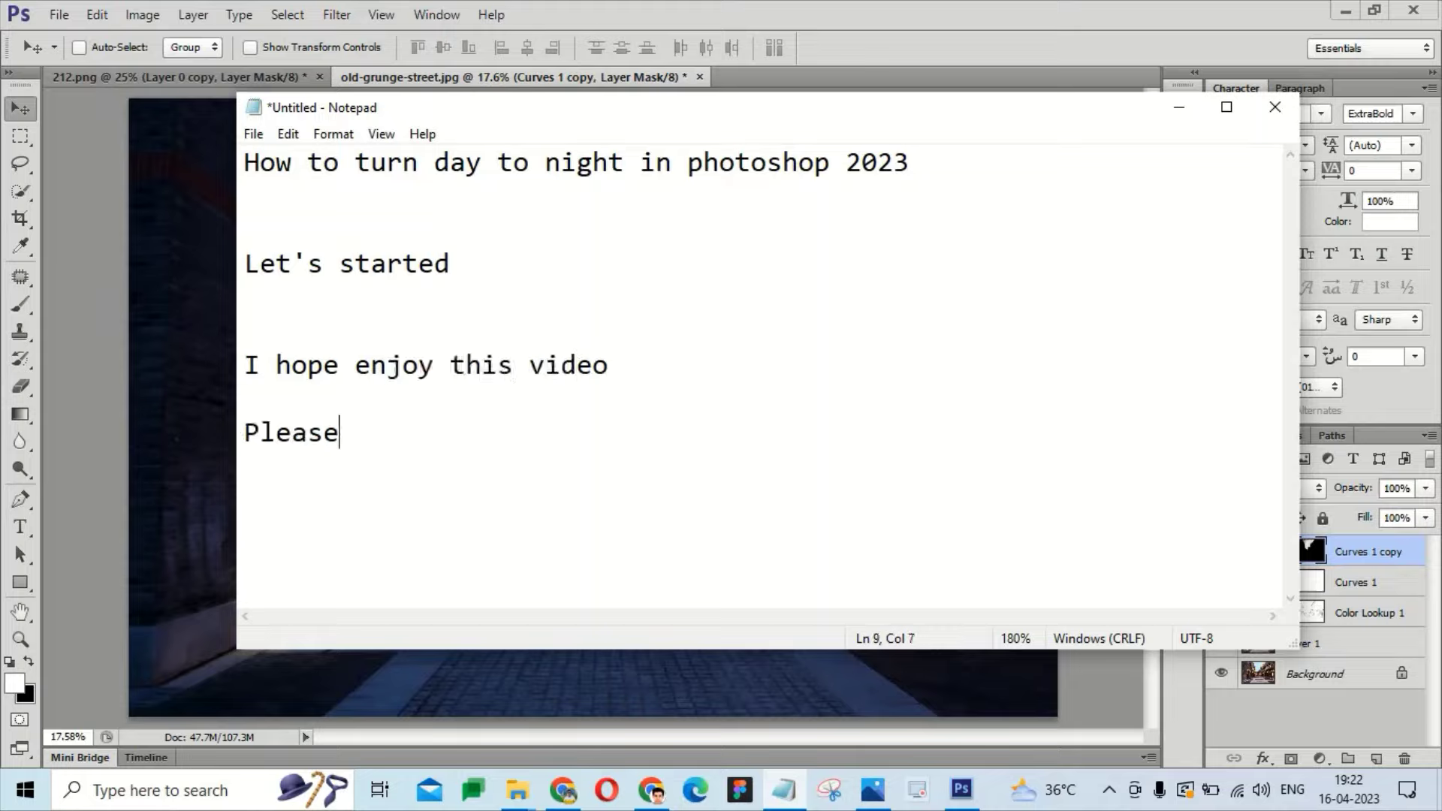
text( share & su)
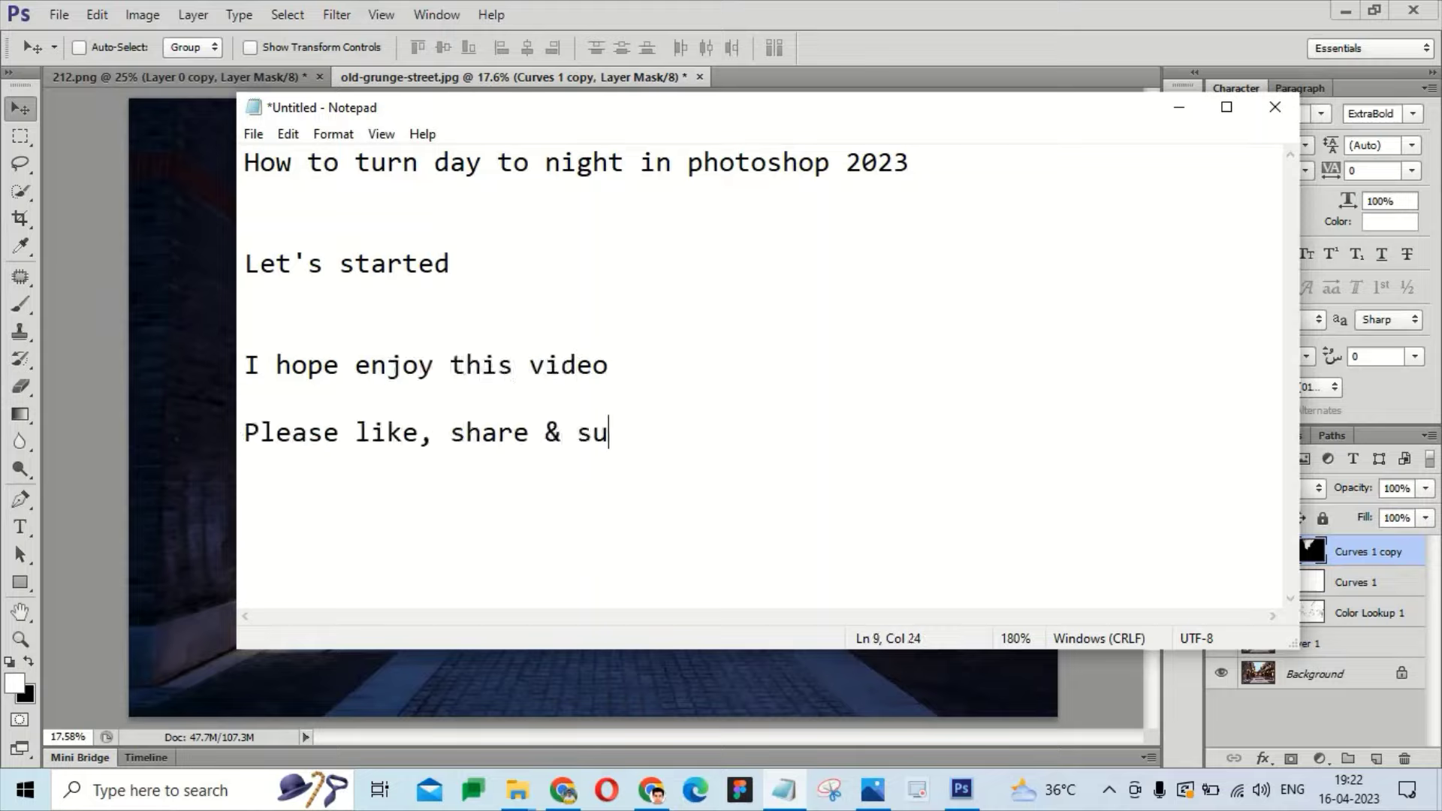
text(bscribe(Pr)
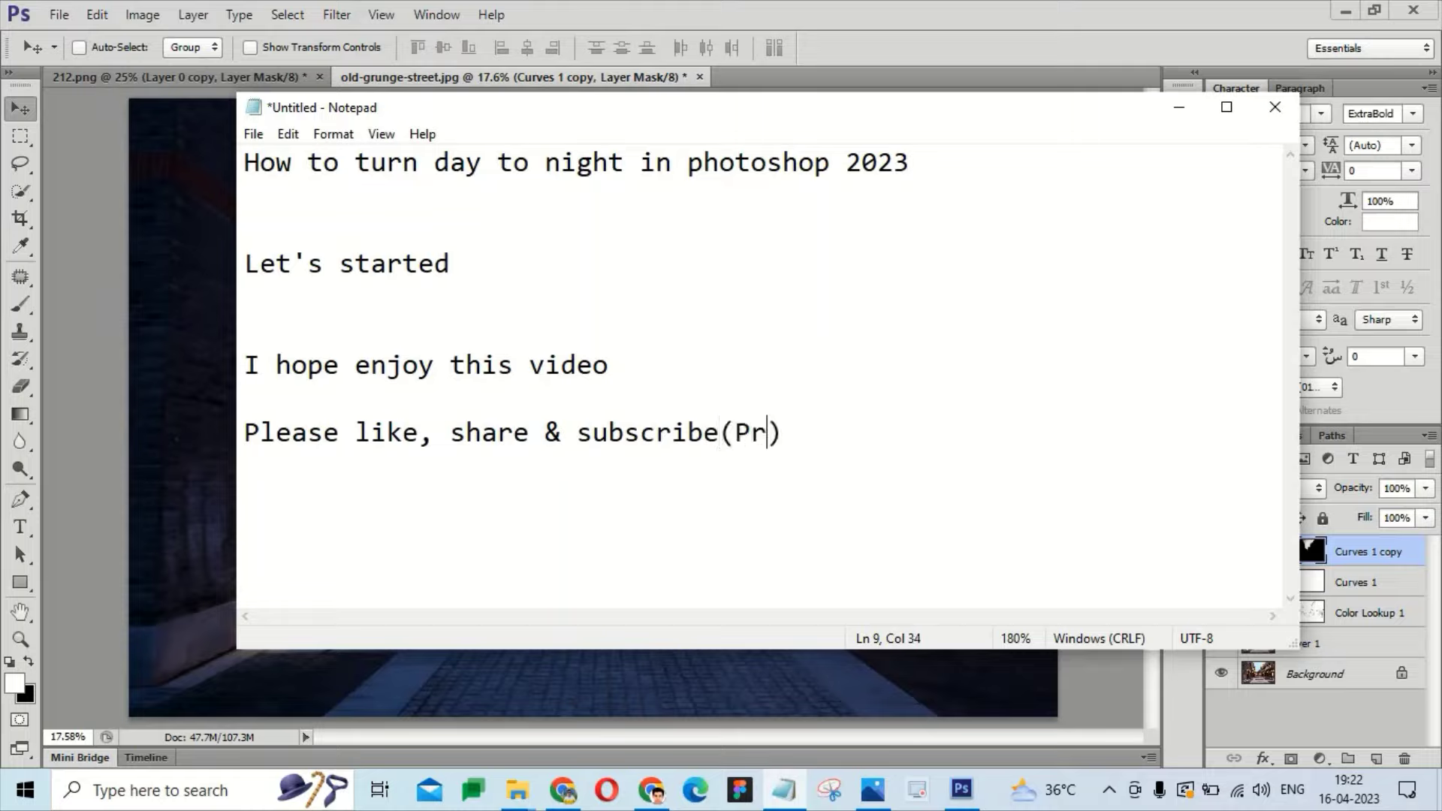
text(ess the bel)
key(End)
key(Return)
key(Return)
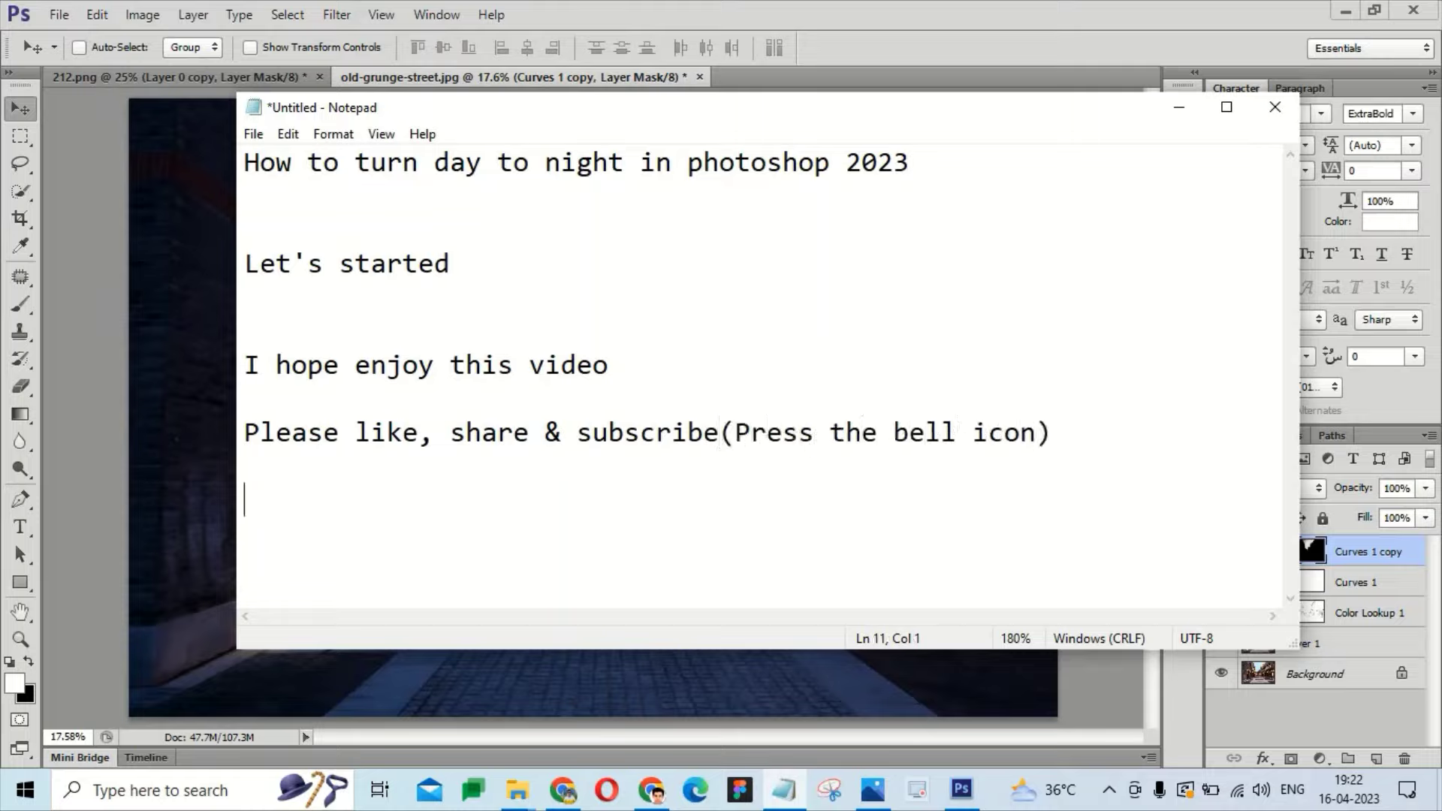
text(See you again nexy )
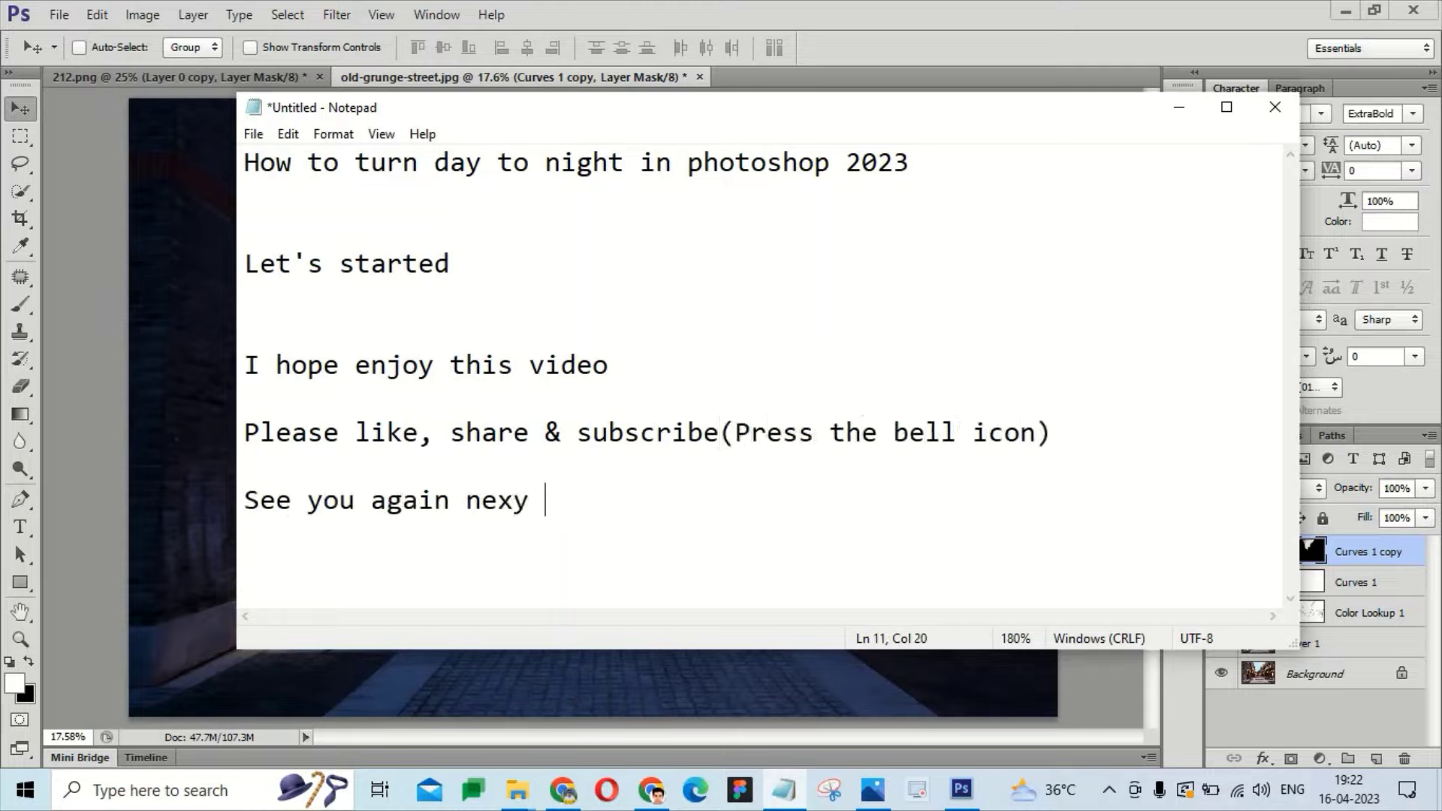
key(BackSpace)
key(BackSpace)
text(t v)
key(BackSpace)
text(vide)
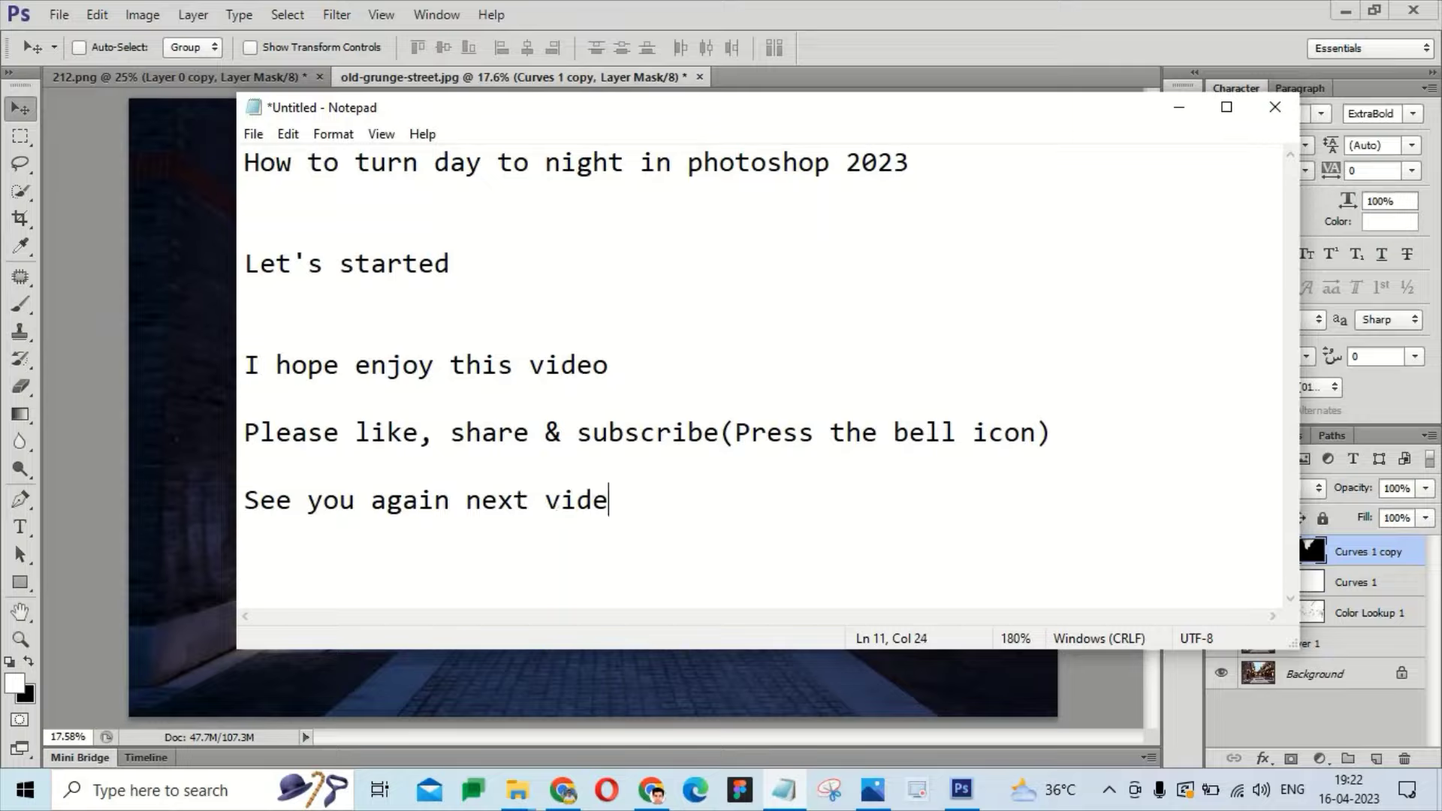